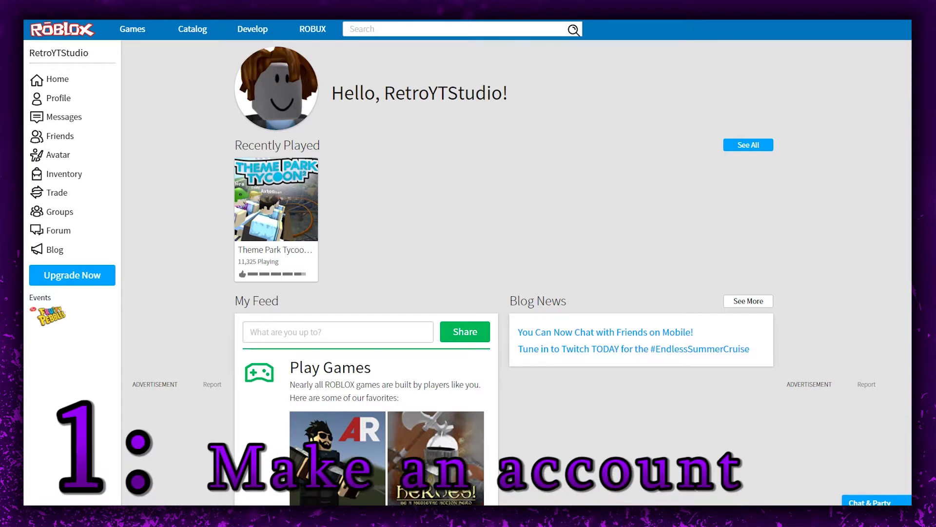
Step: Open the account's profile page from the home page greeting and view the avatar in 3D
left_click_drag(508, 93, 447, 94)
left_click(447, 94)
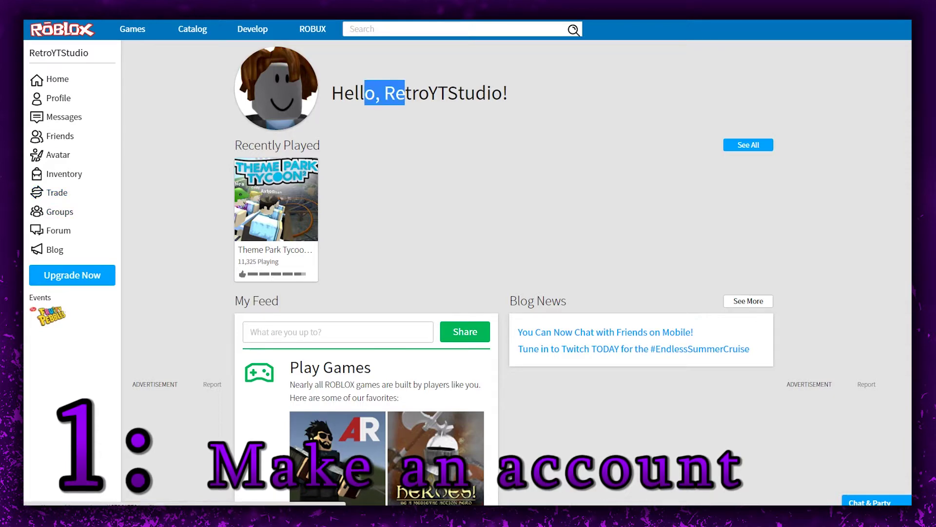
left_click(385, 93)
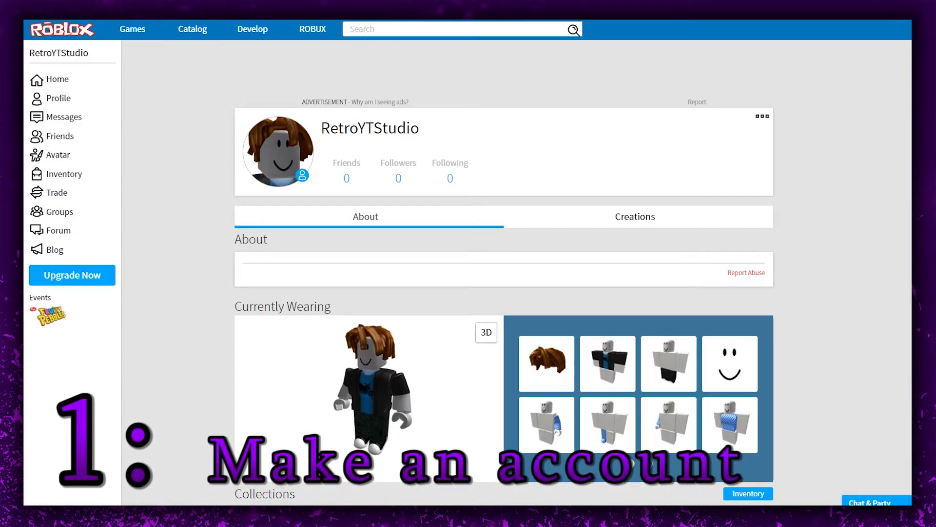
left_click(486, 332)
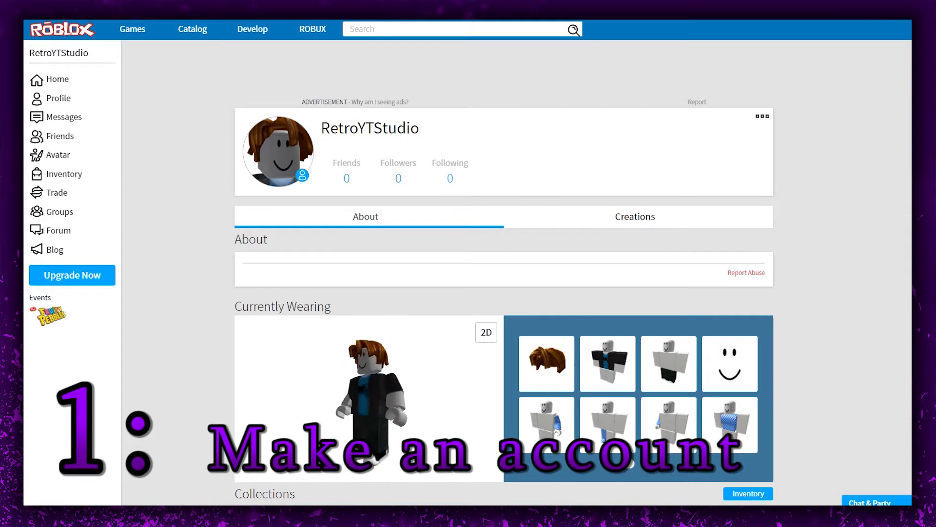
scroll(369, 398, "up", 5)
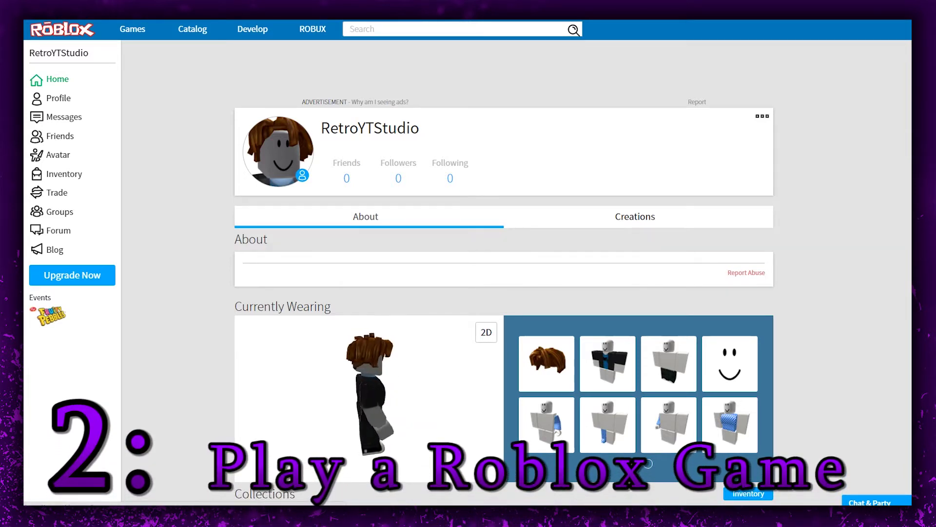
Step: Return to the home page and examine the Recently Played section and the account greeting
left_click(57, 79)
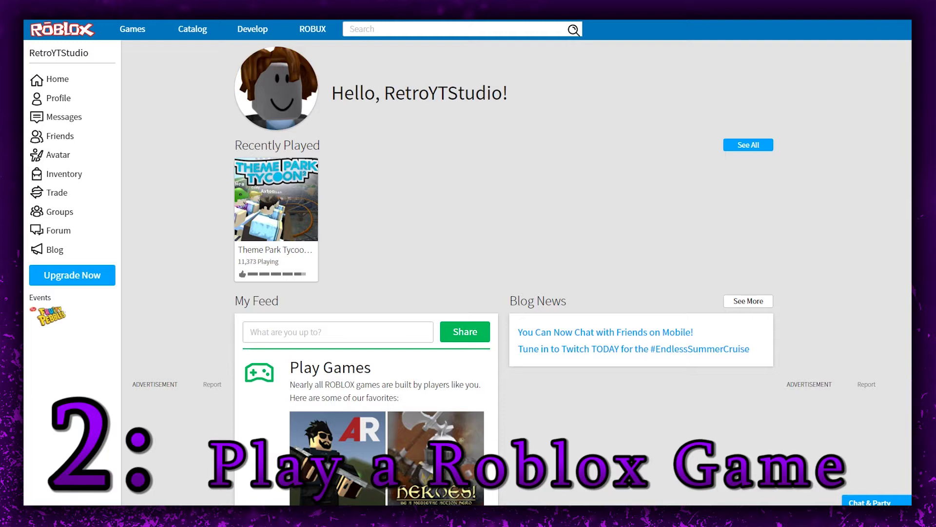
left_click_drag(234, 145, 320, 145)
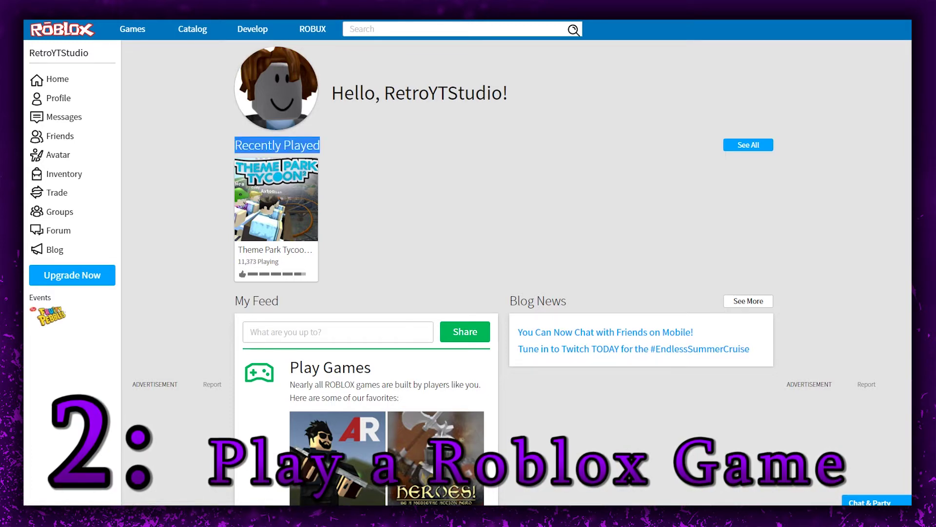
left_click(332, 145)
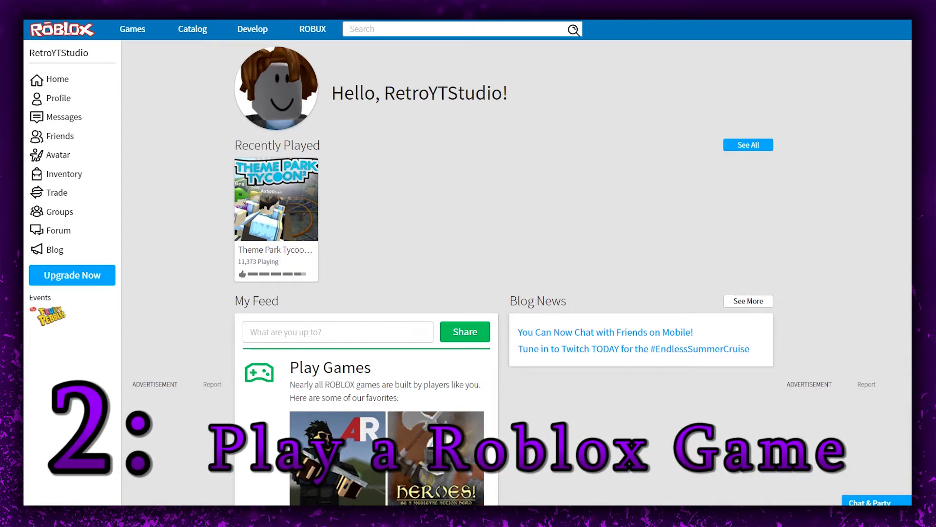
left_click_drag(321, 146, 235, 146)
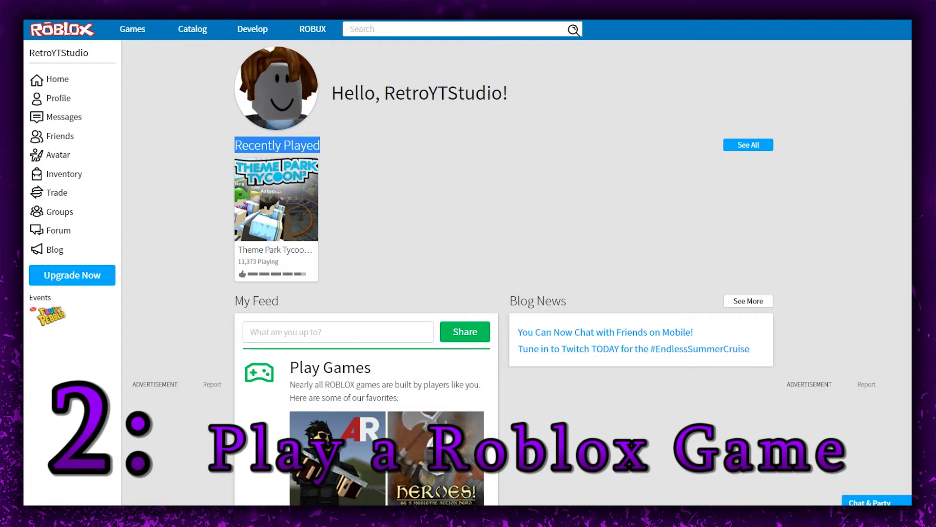
left_click(242, 147)
left_click_drag(320, 145, 254, 145)
left_click(254, 146)
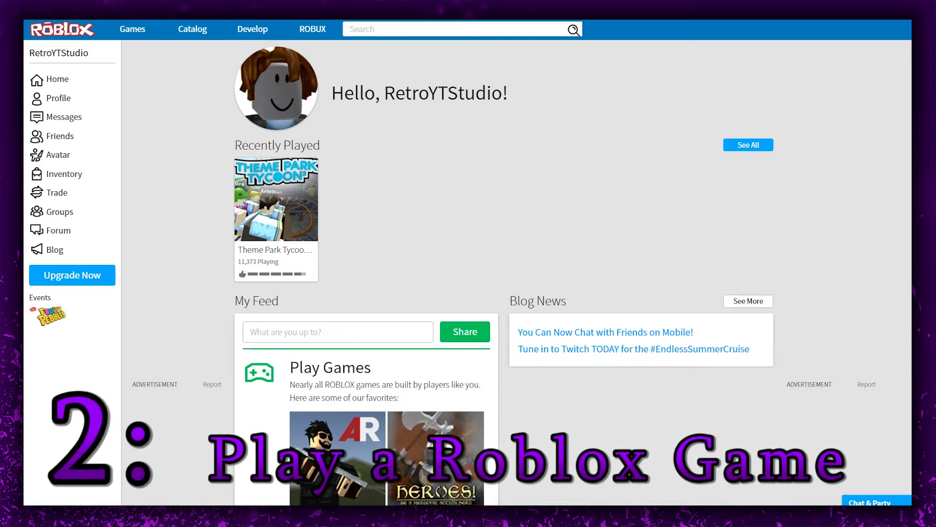
left_click_drag(320, 144, 235, 145)
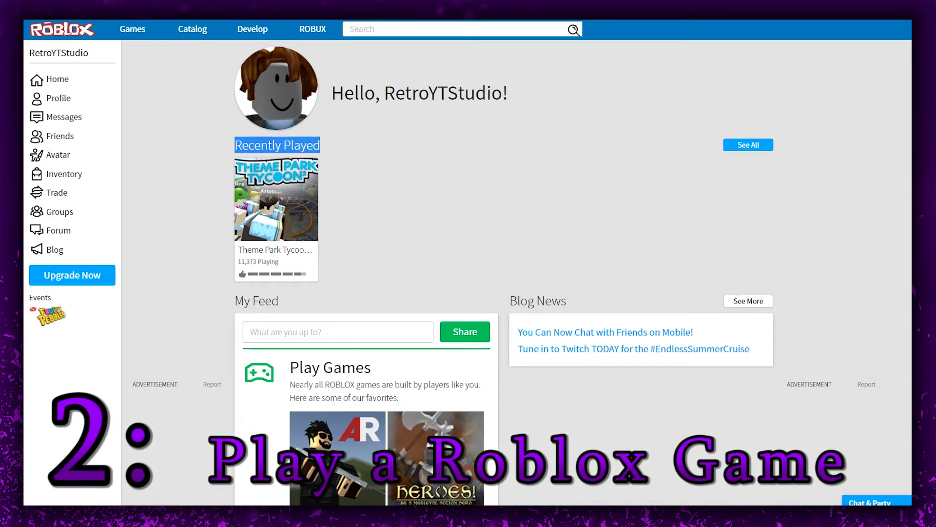
left_click(234, 145)
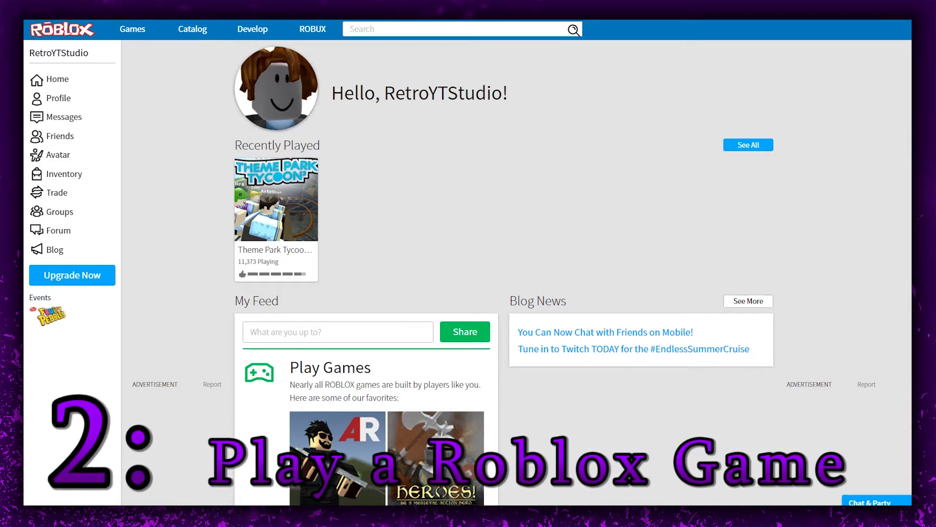
left_click_drag(384, 93, 502, 92)
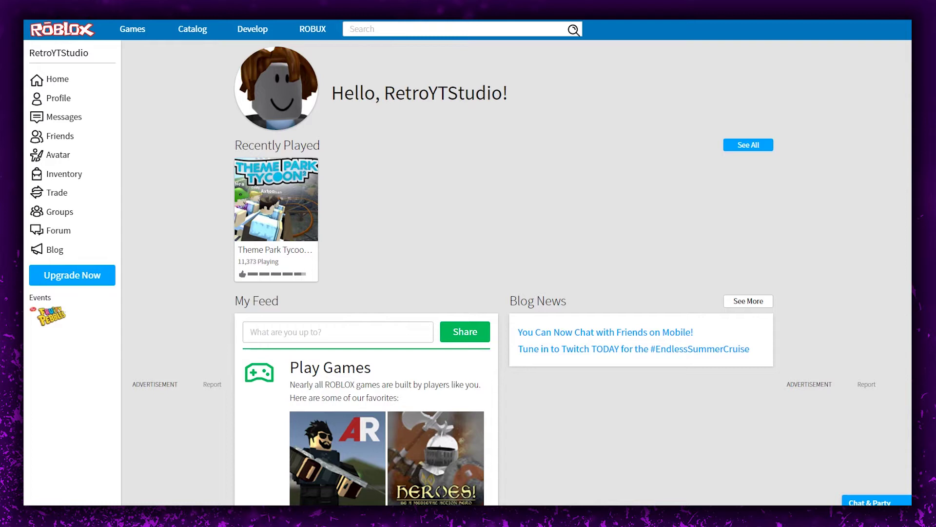
Step: Search the computer for "roblox" to check whether ROBLOX Studio is installed, and close the search
key("super+s")
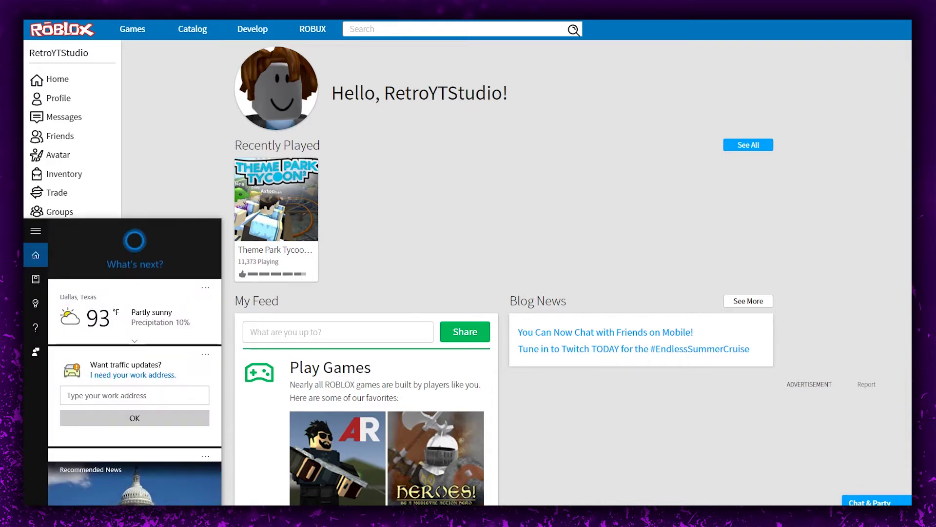
type("roblox")
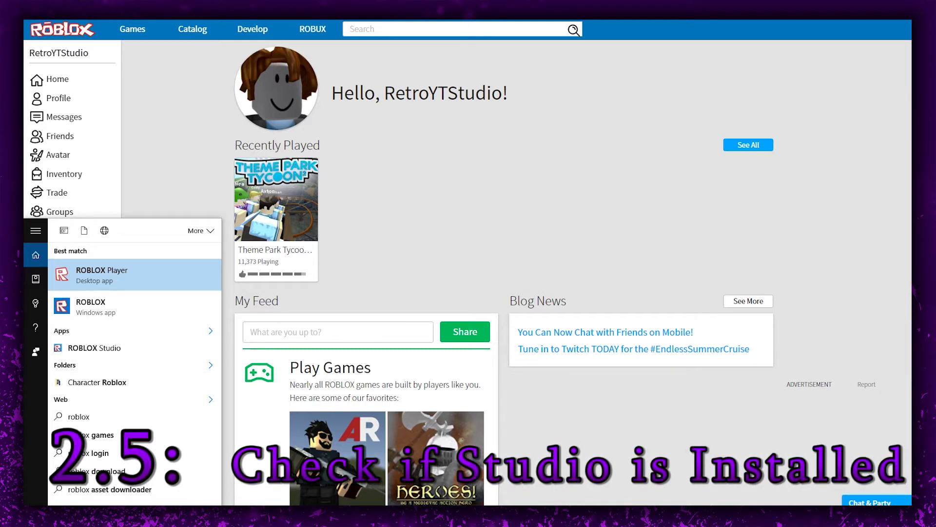
key("Escape")
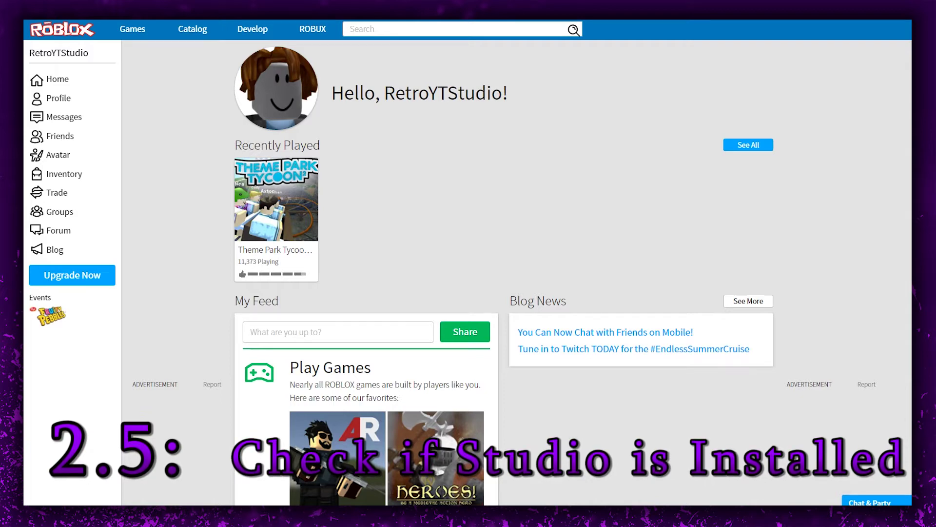
Step: Open the account's profile page and look over its worn items, collections and statistics
scroll(366, 273, "down", 2)
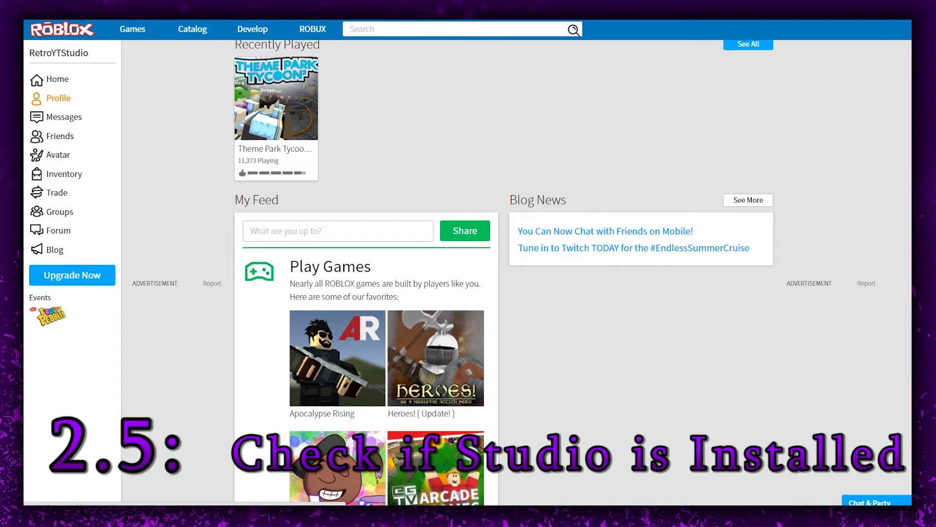
scroll(366, 273, "up", 2)
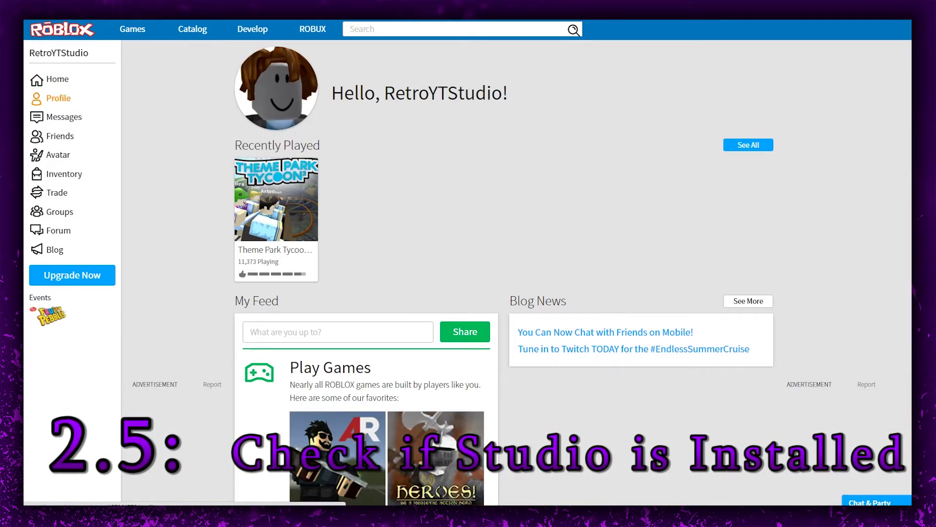
left_click(58, 98)
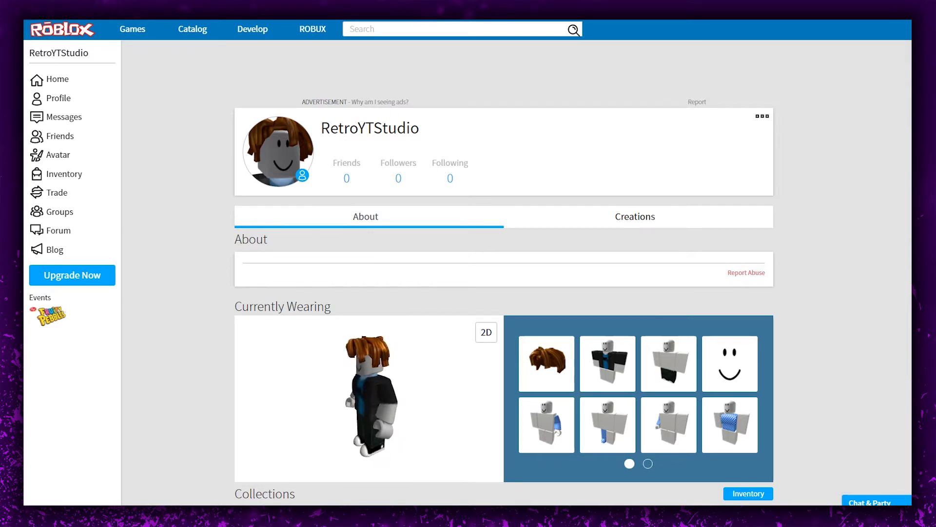
scroll(504, 292, "down", 6)
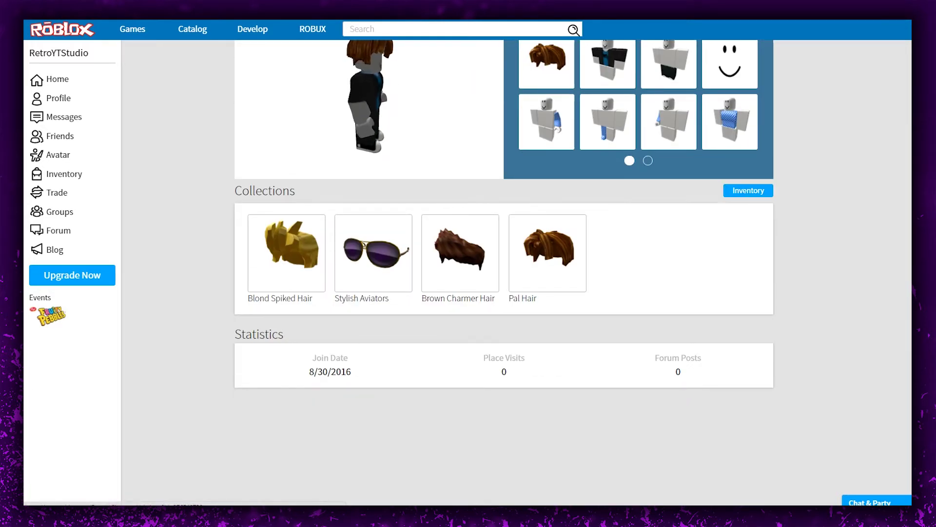
scroll(504, 244, "up", 1)
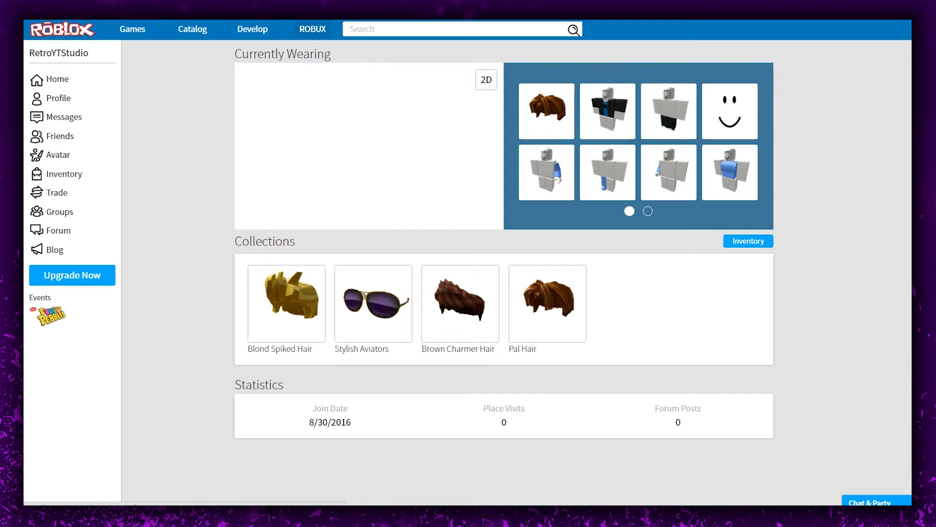
Step: Open the ROBUX purchase page and examine the 22,500 ROBUX package
left_click(312, 29)
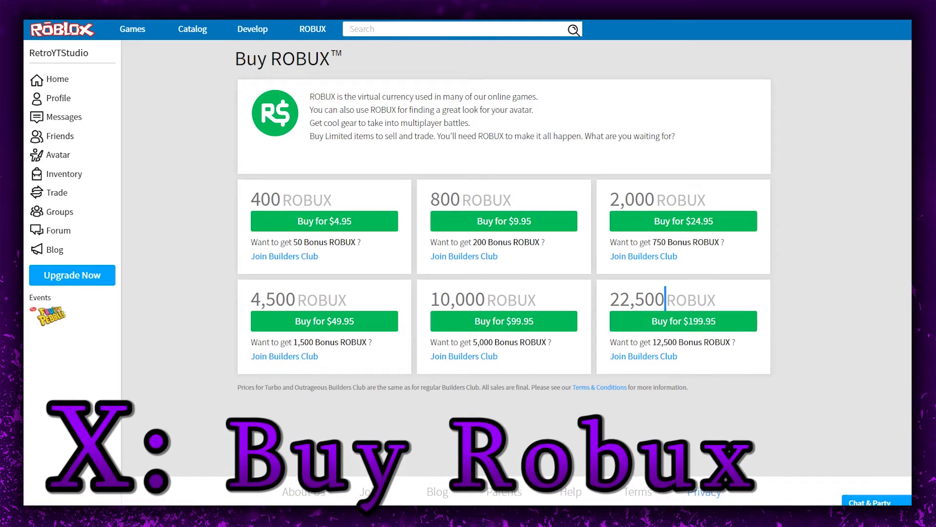
double_click(665, 300)
left_click(688, 300)
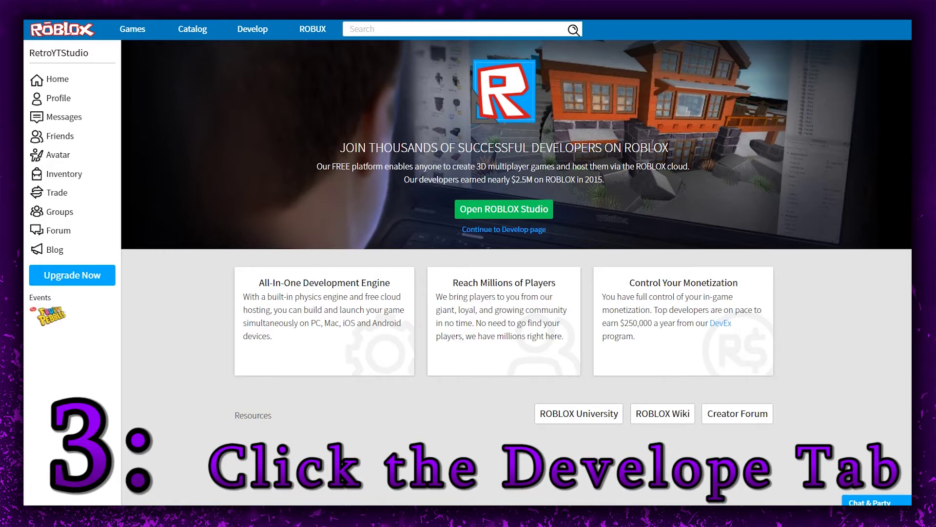
Step: Continue from the developer introduction to the Develop page and agree to the changed terms of use
left_click_drag(332, 167, 588, 167)
left_click(588, 167)
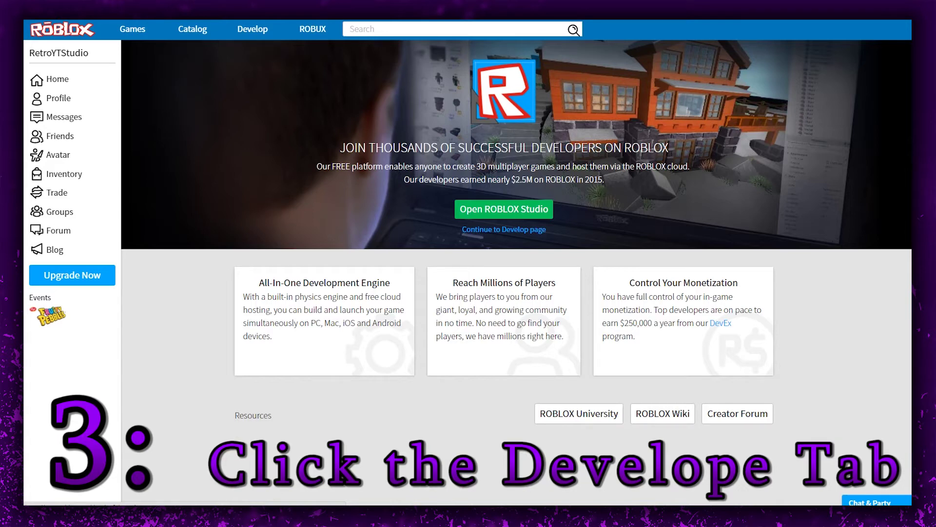
left_click(504, 229)
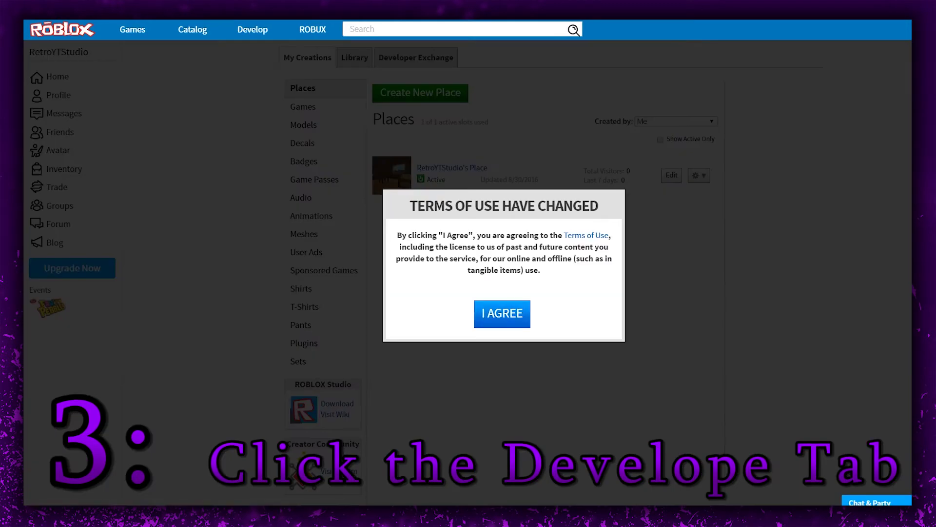
left_click(503, 314)
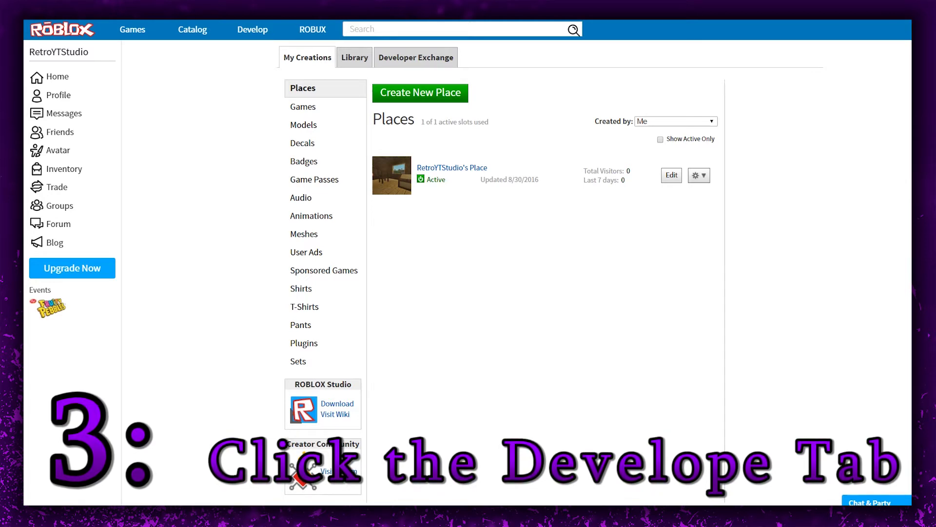
Step: Look over the account's creations on the Develop page, including Places, Games, Models, Decals and Sponsored Games
scroll(550, 218, "down", 1)
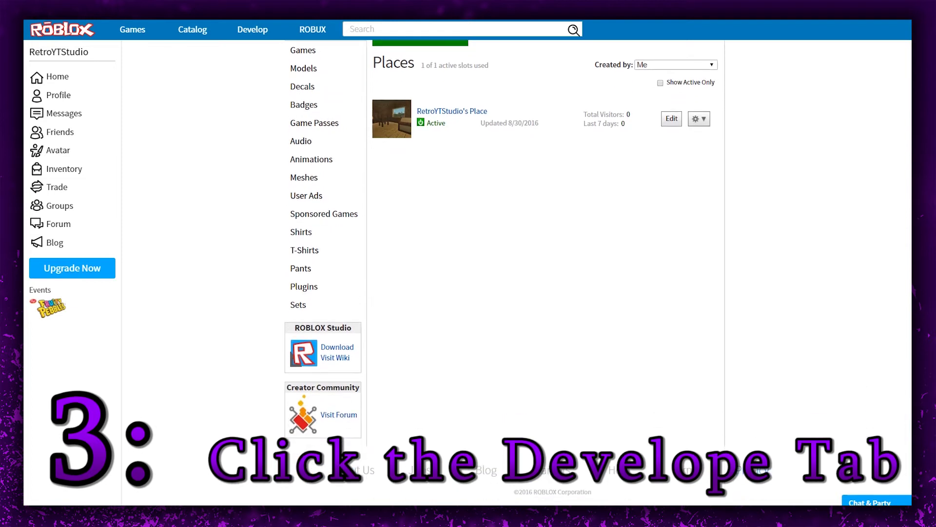
scroll(550, 218, "up", 1)
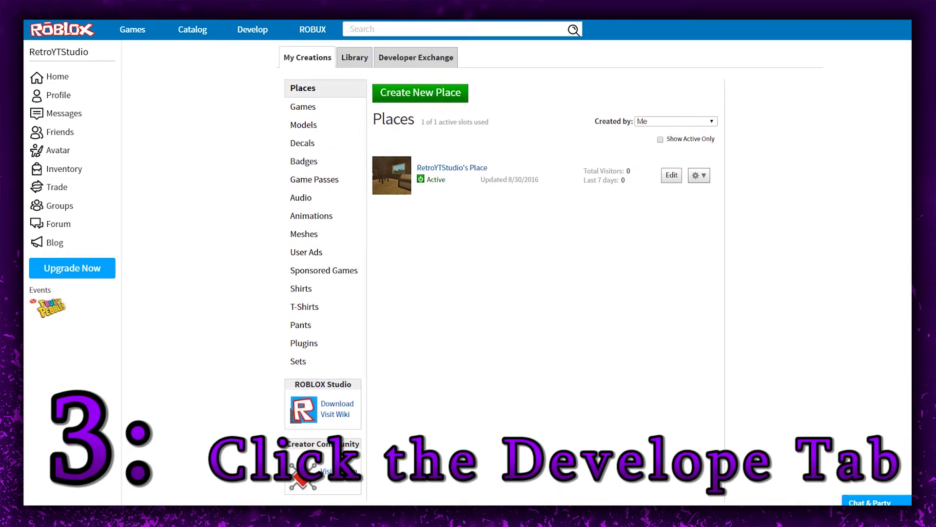
scroll(550, 218, "down", 1)
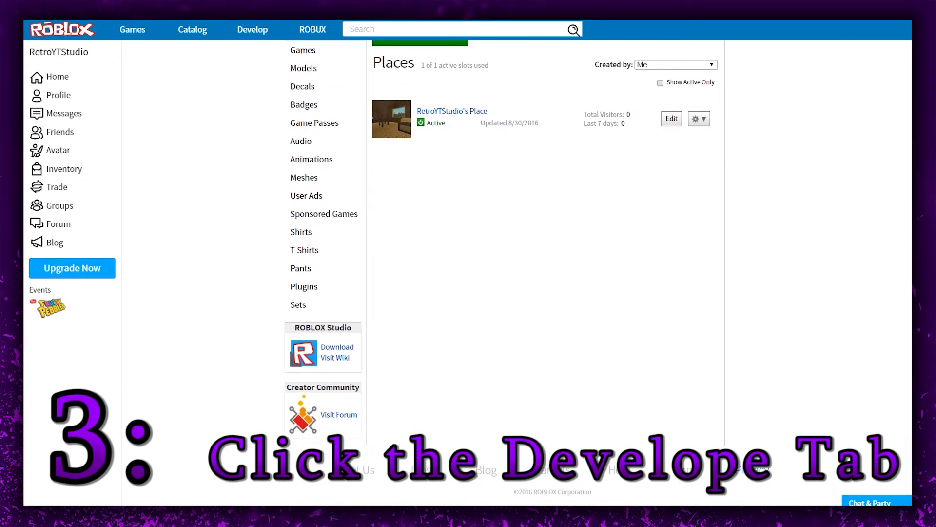
scroll(550, 218, "up", 1)
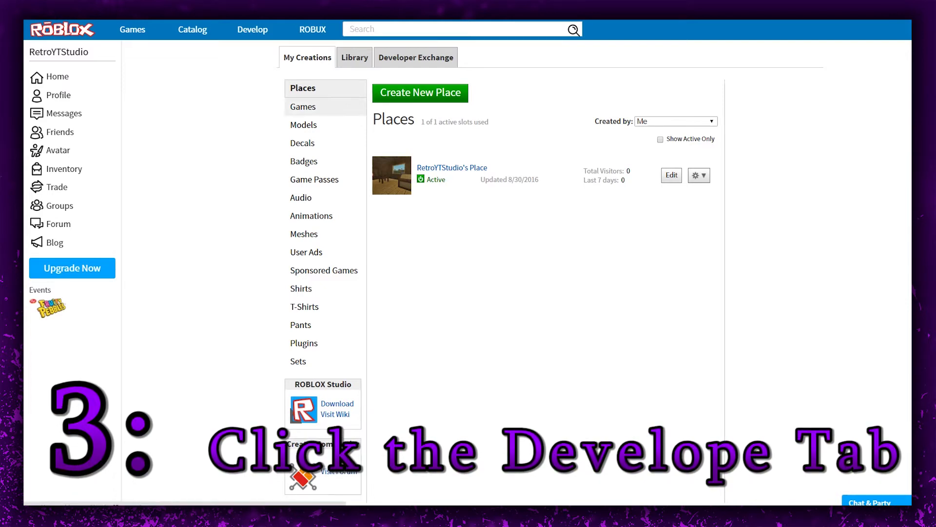
left_click(303, 106)
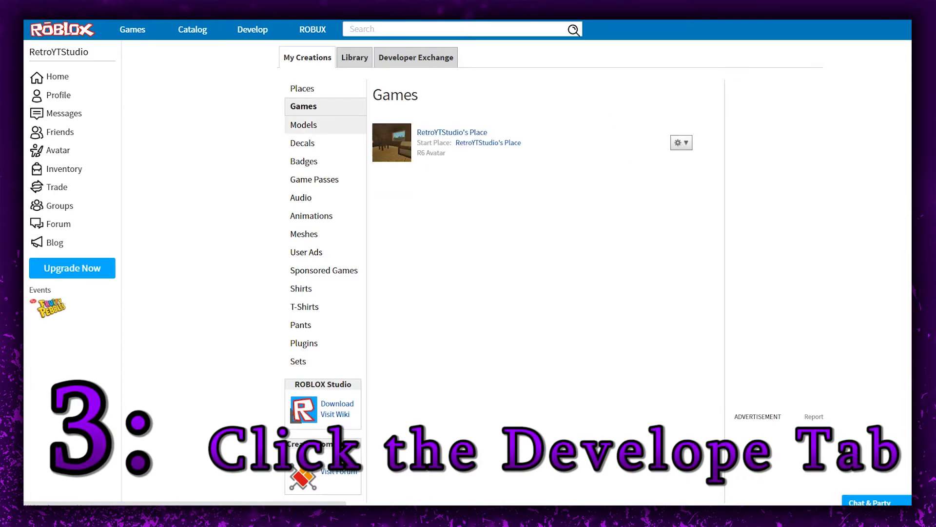
left_click(303, 124)
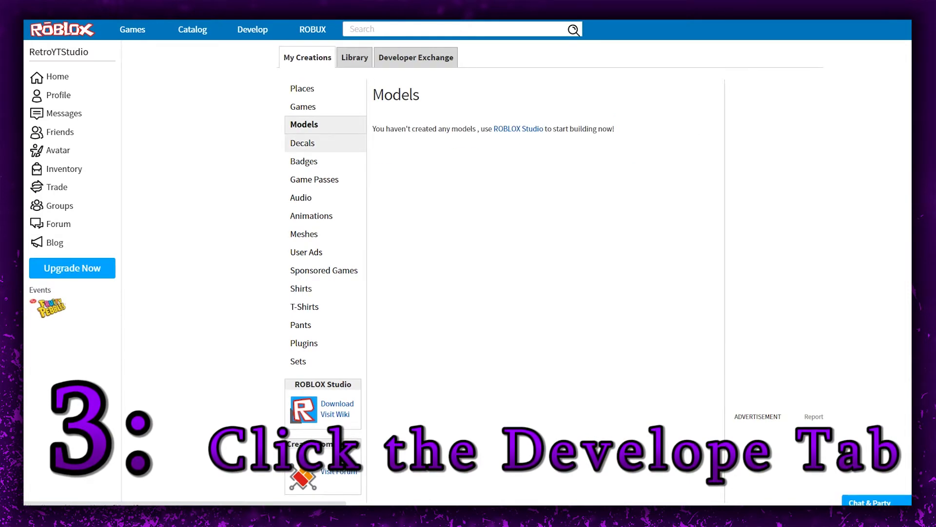
left_click(303, 142)
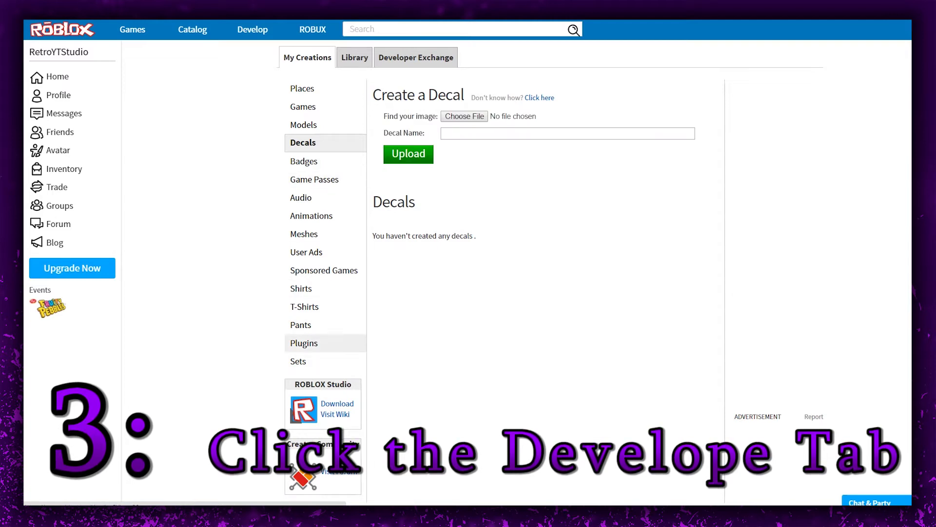
left_click(324, 270)
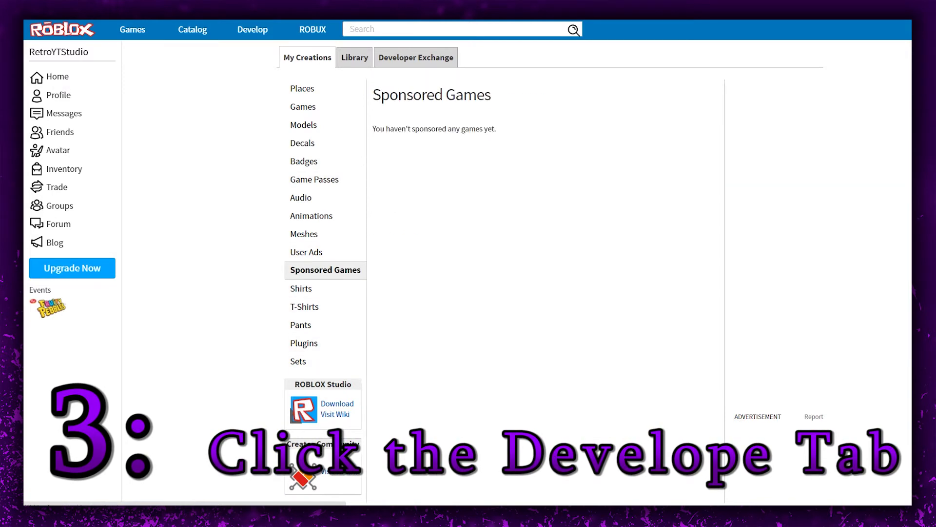
left_click_drag(498, 129, 372, 128)
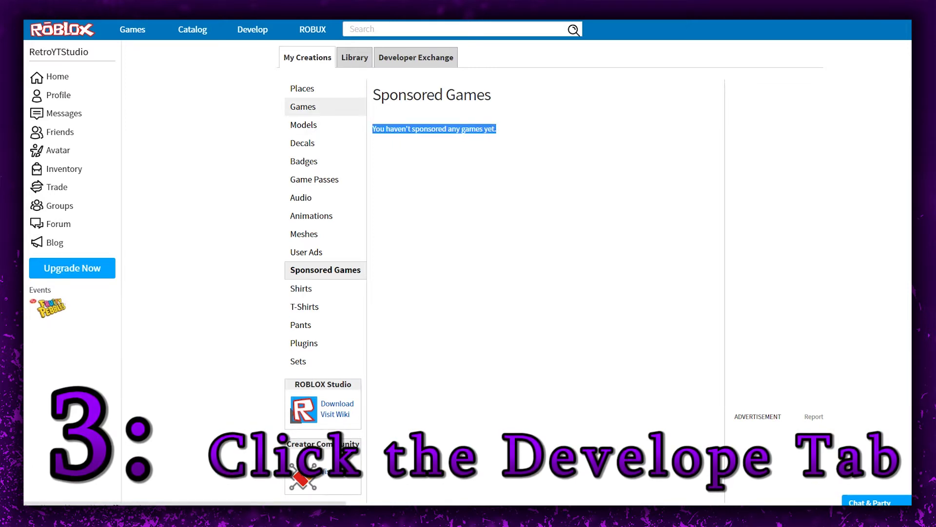
left_click(469, 185)
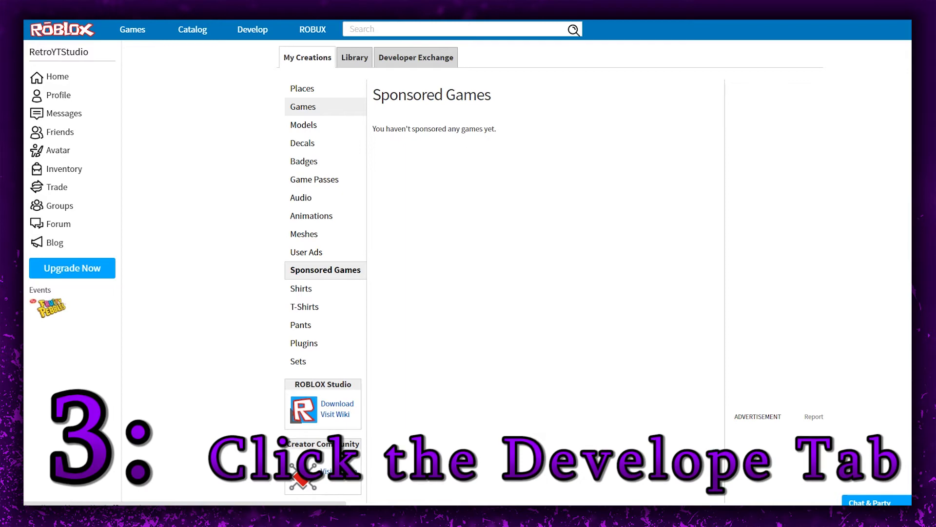
Step: Return to the account's Places list and examine the entry of the existing active place
left_click(303, 106)
left_click(303, 88)
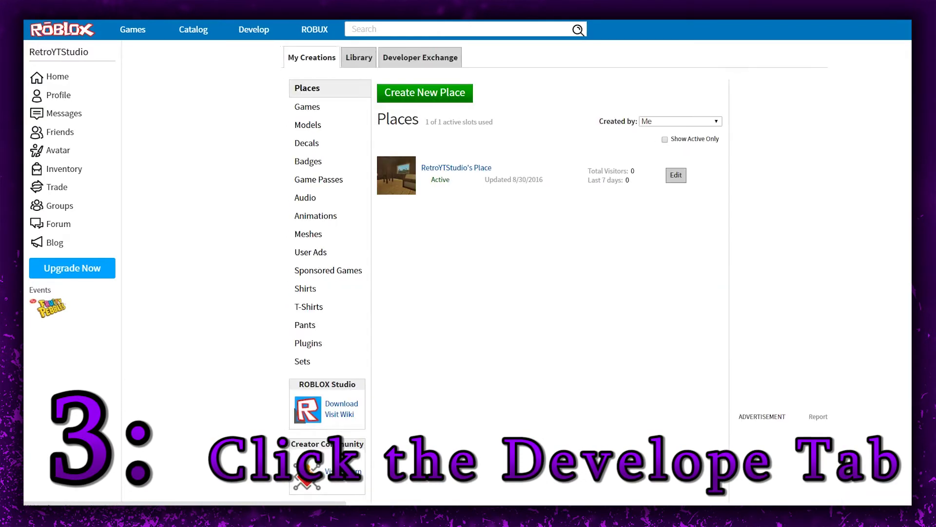
left_click_drag(551, 219, 415, 122)
left_click(536, 244)
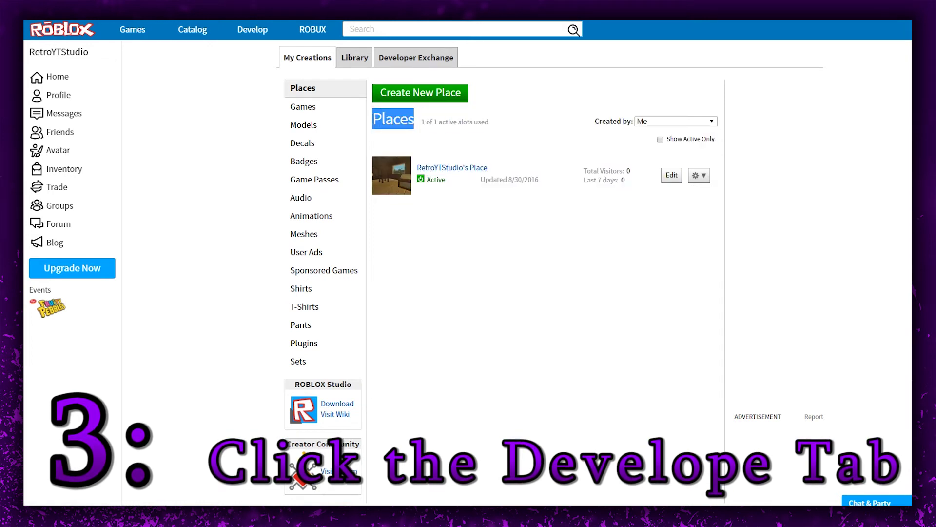
left_click(418, 122)
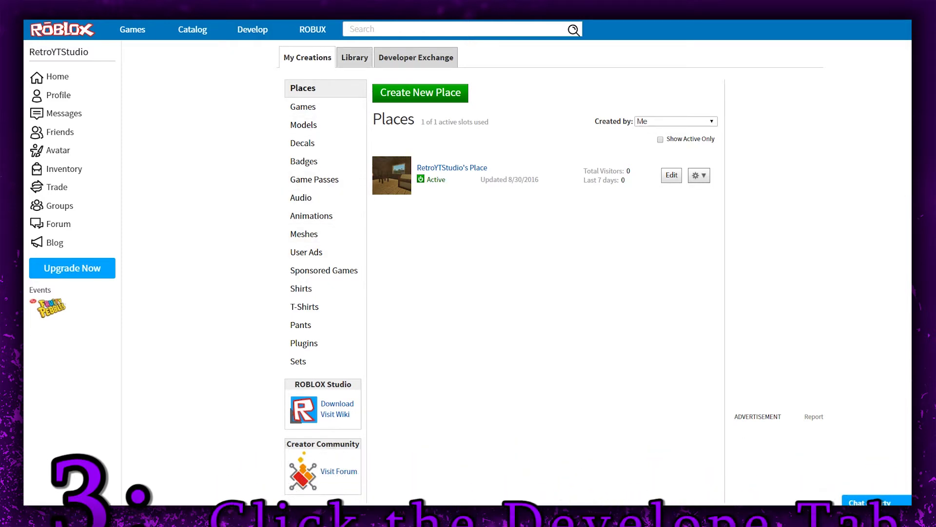
left_click_drag(372, 152, 682, 204)
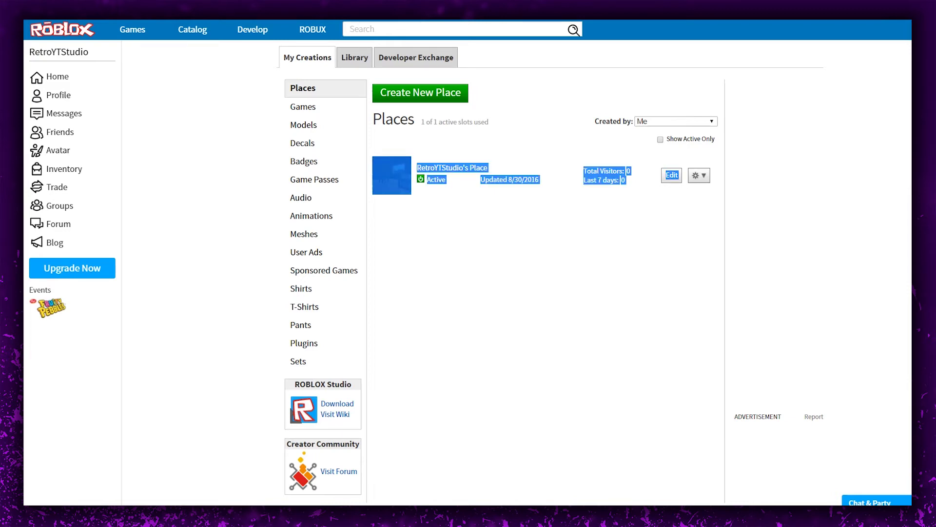
left_click(546, 244)
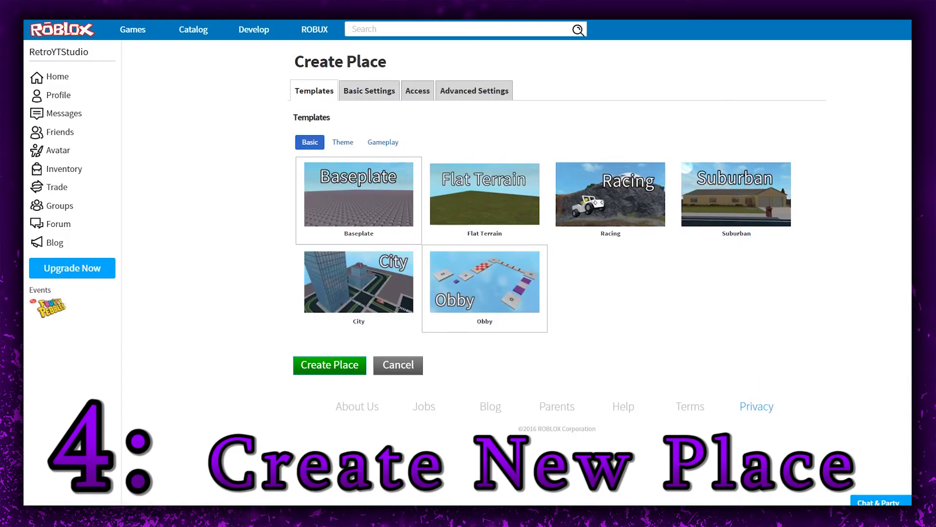
Step: Look through the Basic, Theme and Gameplay templates for a new place, choosing the Baseplate template
left_click(484, 285)
left_click(485, 200)
left_click(610, 200)
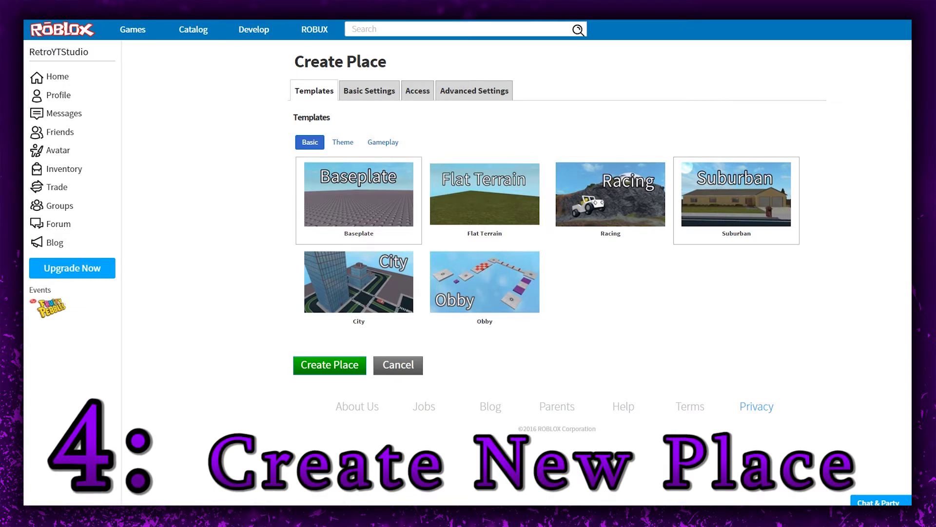
left_click(359, 200)
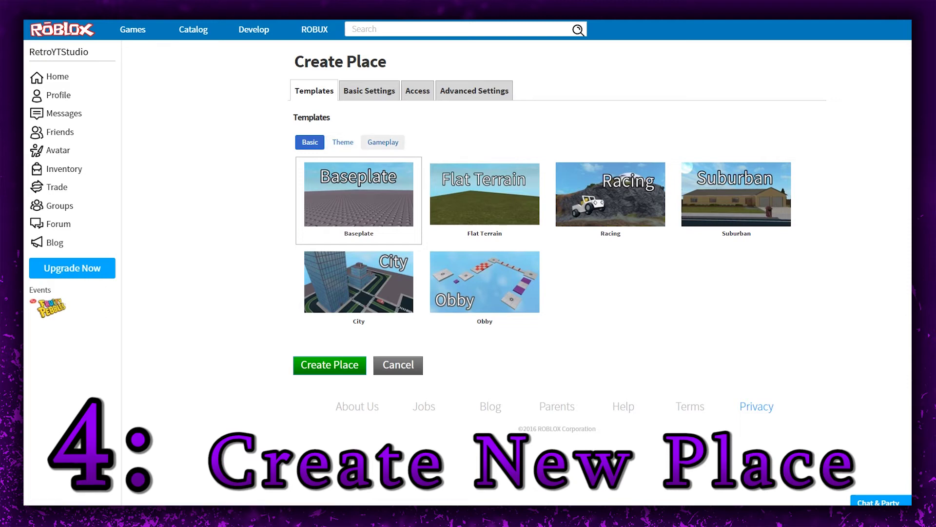
left_click(343, 142)
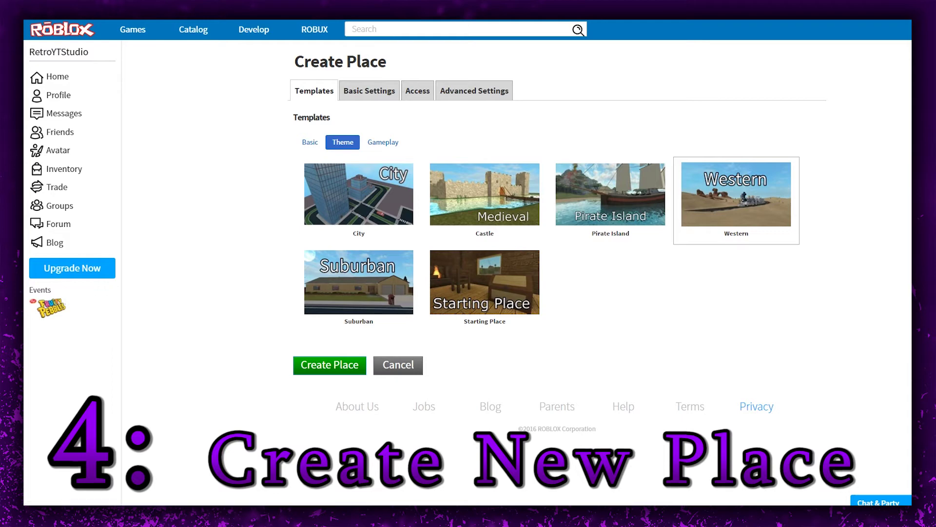
left_click(383, 142)
left_click(310, 142)
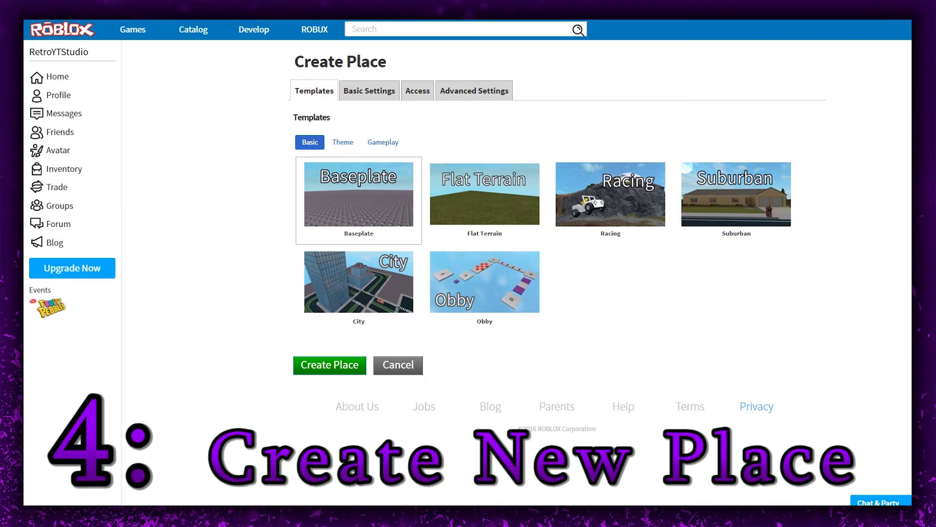
Step: In the new place's basic settings, change the name after the account name's possessive to "Place to build and things"
left_click(370, 90)
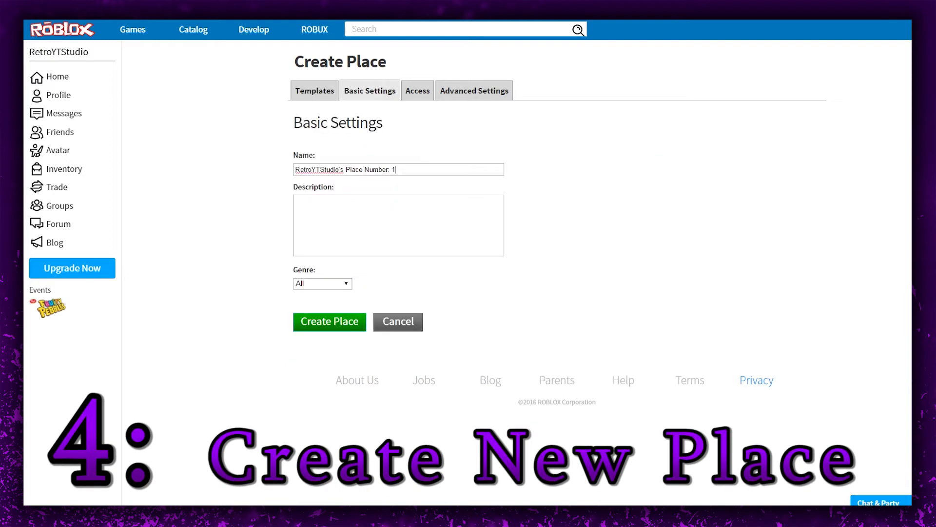
left_click_drag(397, 170, 294, 170)
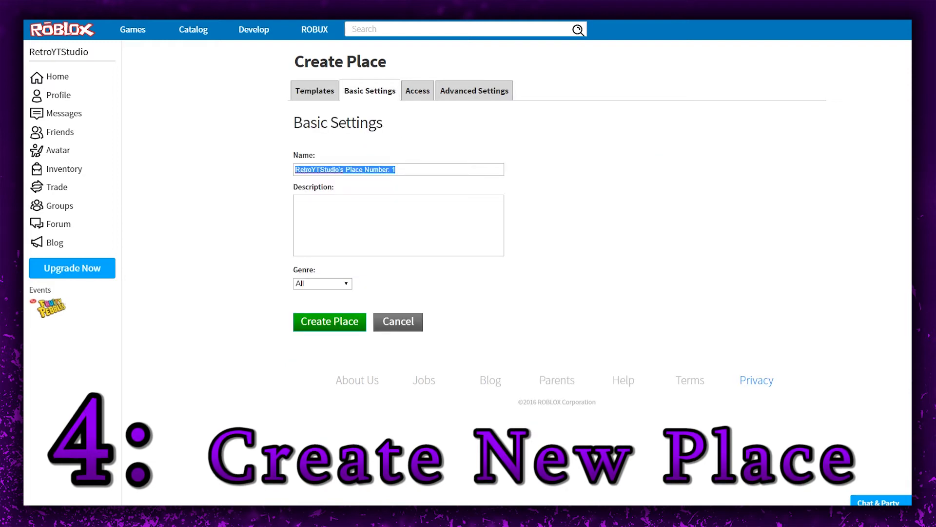
left_click(405, 170)
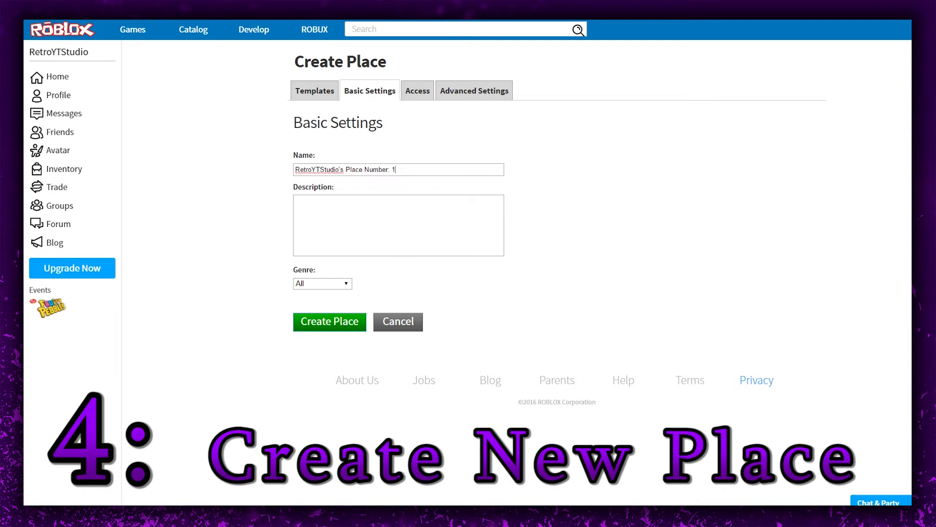
left_click_drag(397, 170, 343, 169)
type("P")
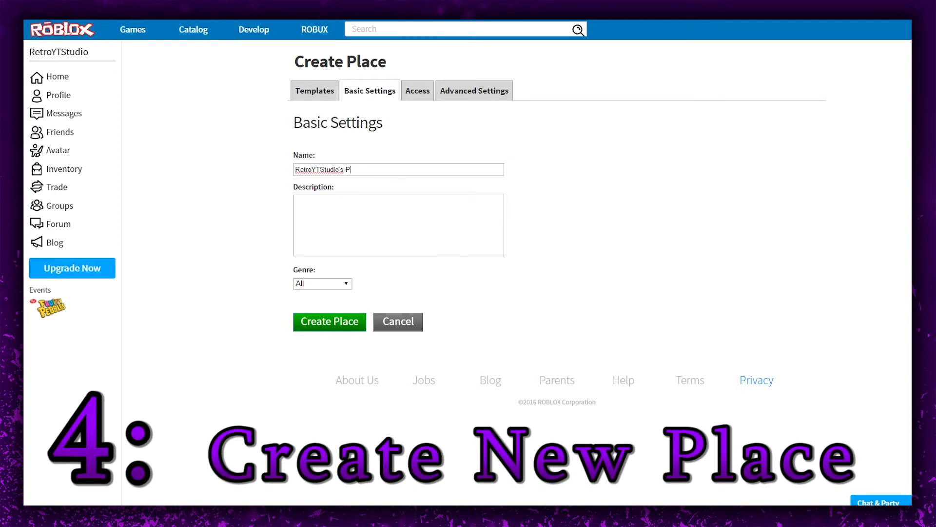
type("lace to ")
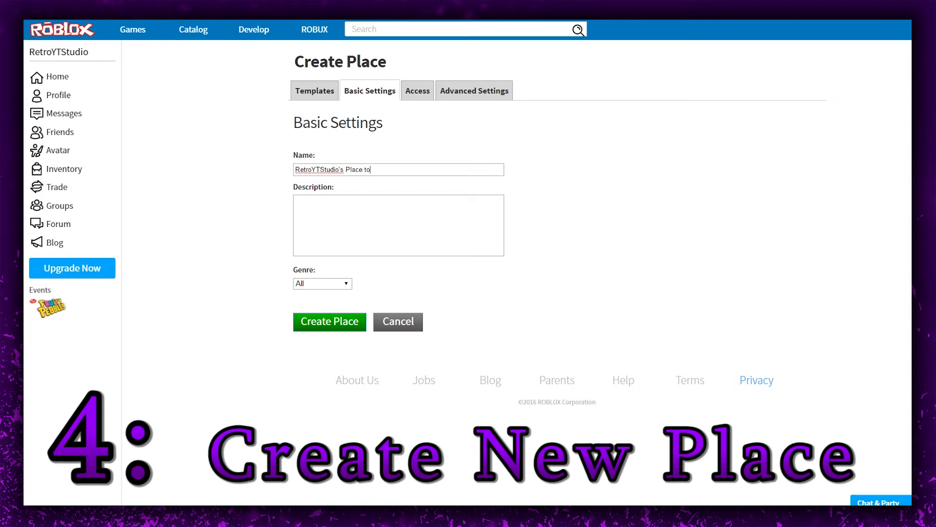
type("build and s")
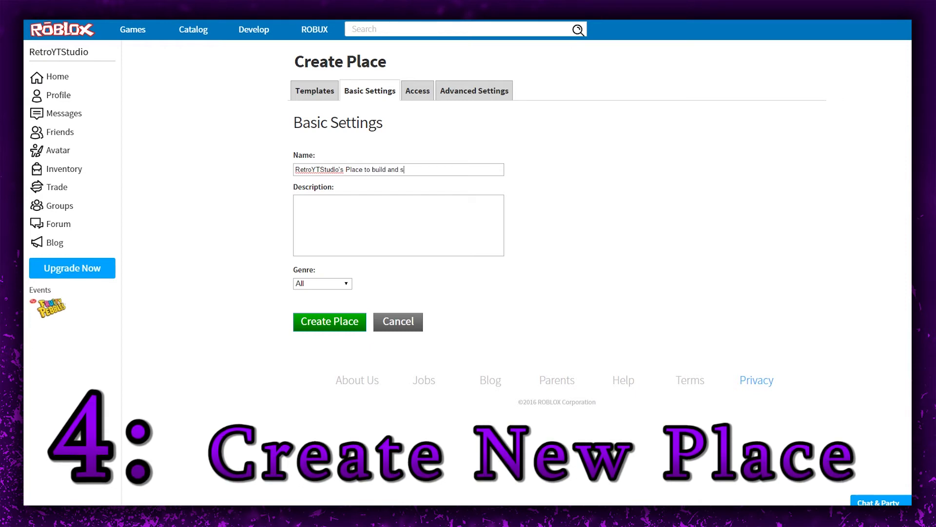
key("BackSpace")
type("things")
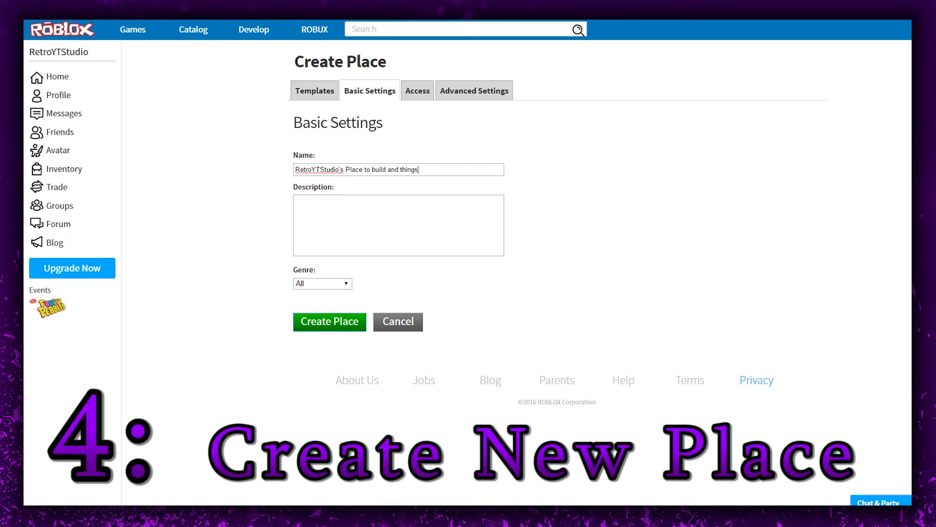
Step: Enter the description "360 no scope they noob3s" for the new place and set its genre to Comedy
left_click(295, 199)
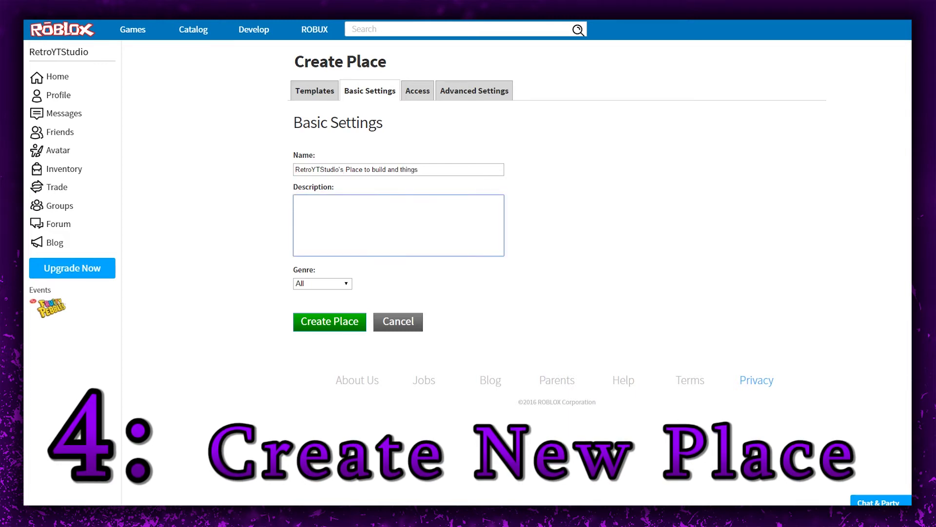
type("36")
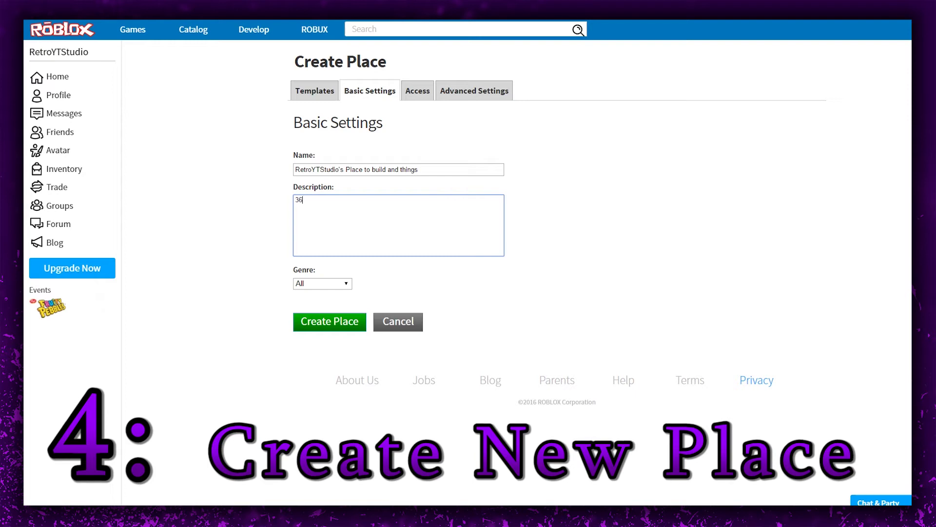
type("0 no scope")
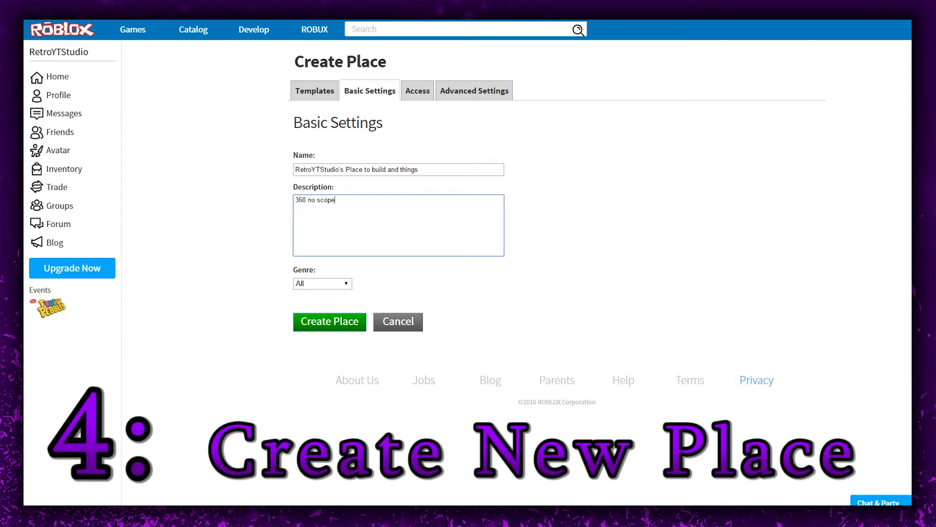
type(" they n")
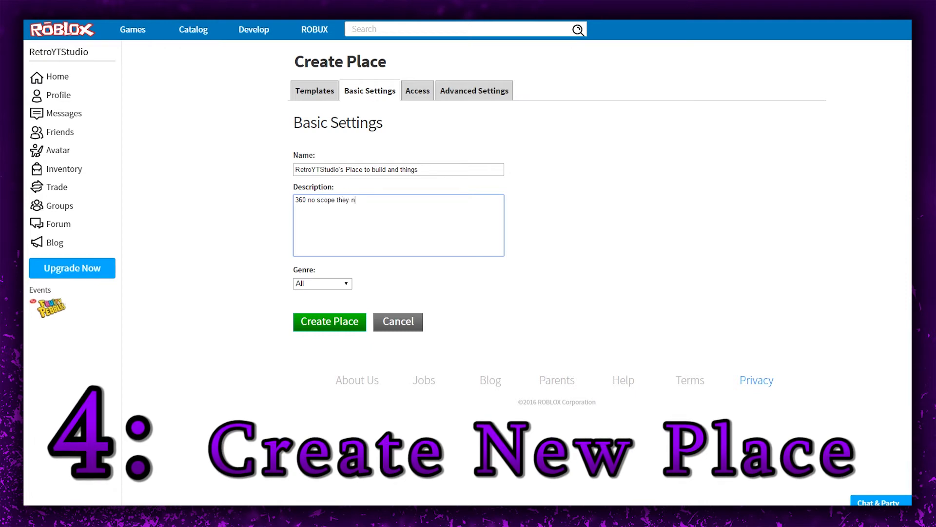
type("oob")
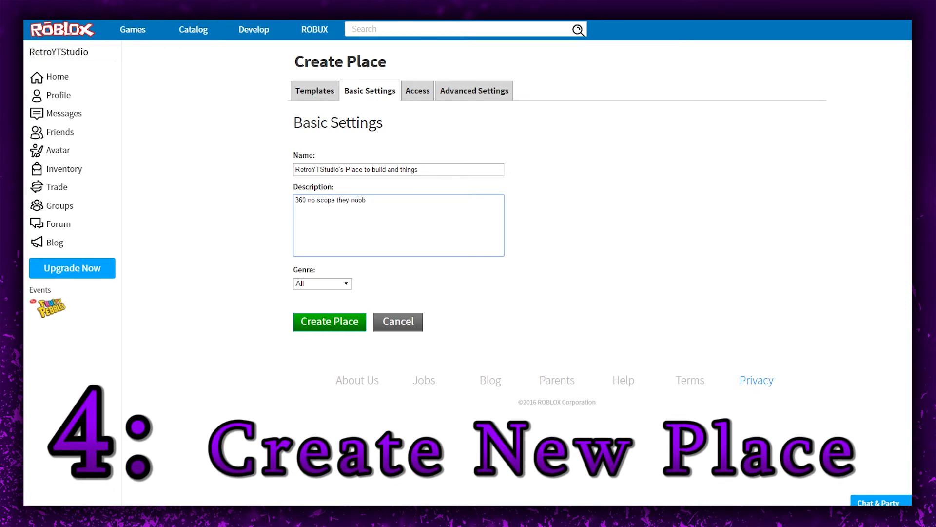
type("3s")
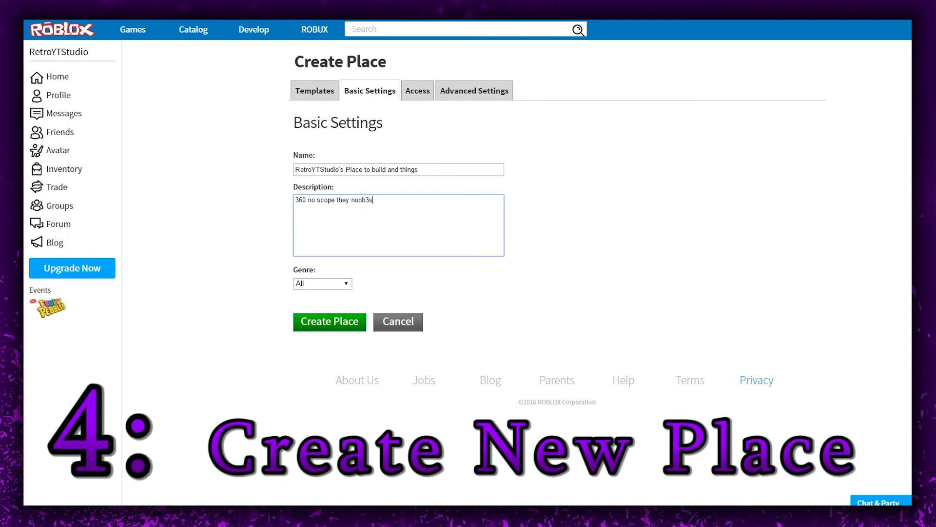
left_click(323, 283)
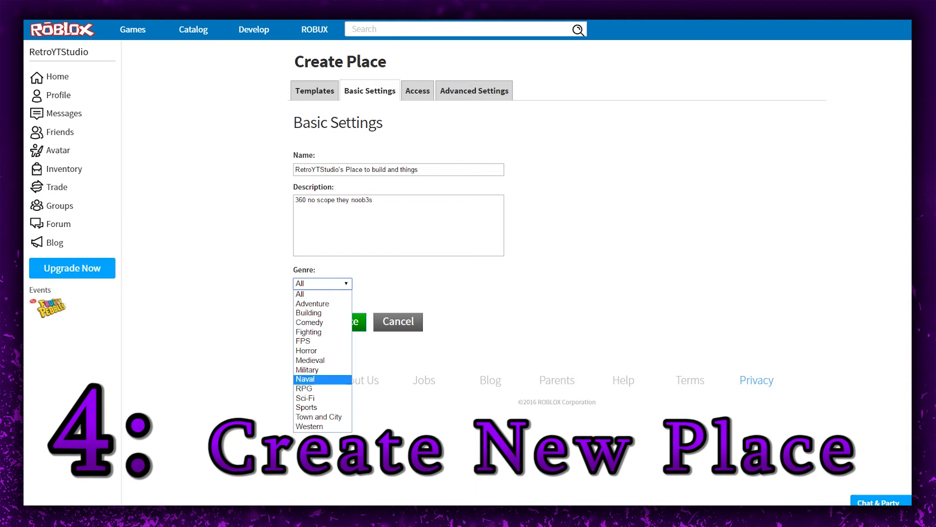
left_click(310, 322)
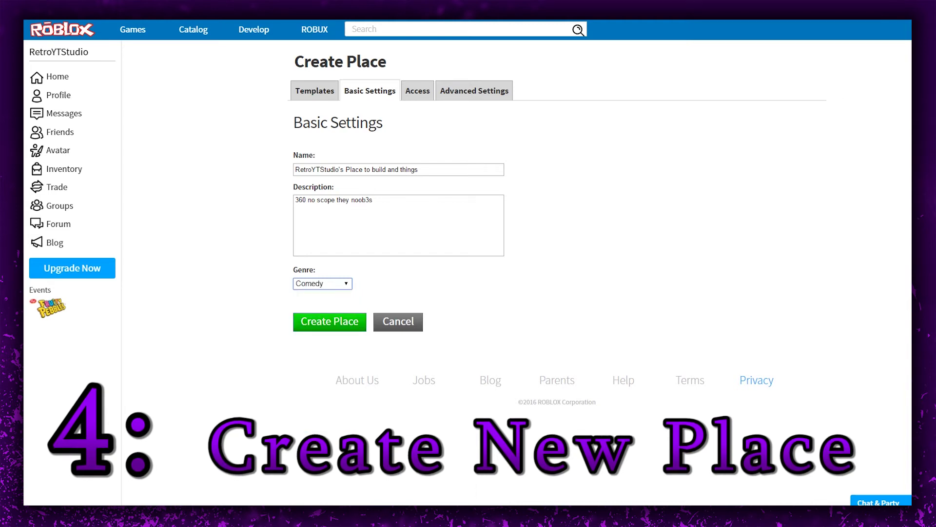
Step: Review the new place's Access settings, including playable devices, player counts and VIP servers
left_click(418, 91)
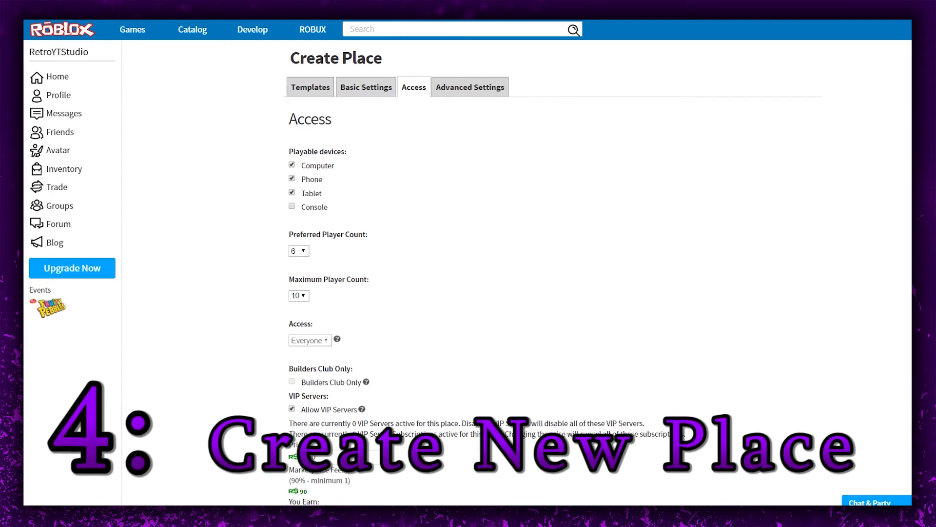
scroll(488, 269, "down", 3)
scroll(488, 268, "up", 3)
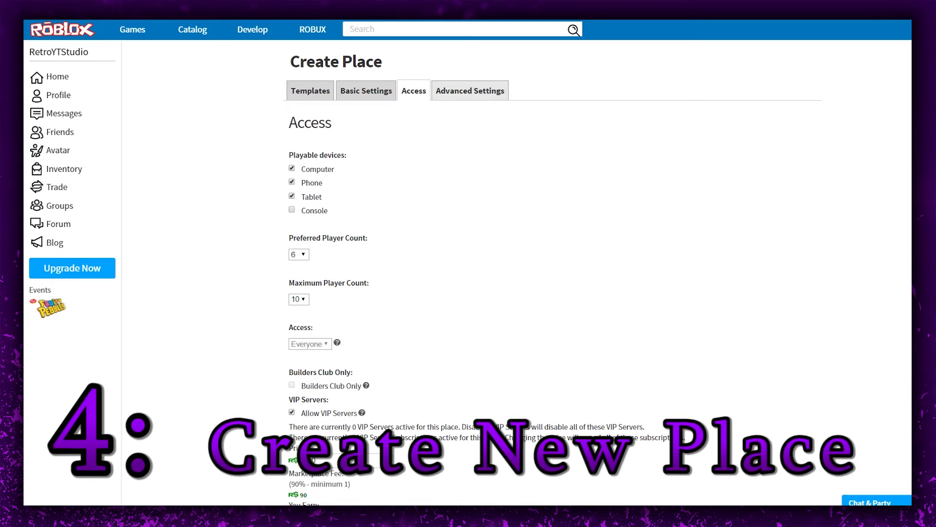
Step: Review the new place's Advanced Settings, examining the allowed gear genre, gear types and chat type options
left_click(470, 90)
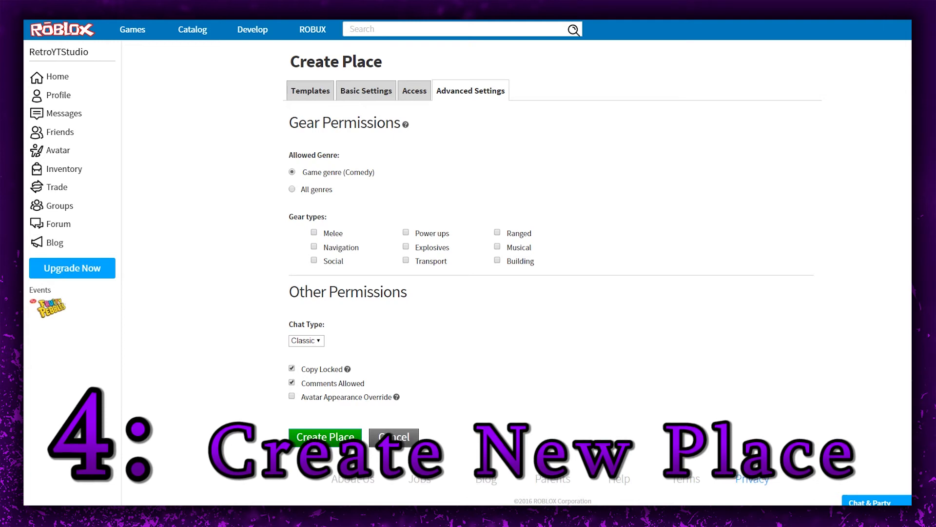
left_click_drag(414, 199, 414, 219)
left_click(414, 200)
left_click_drag(288, 155, 373, 157)
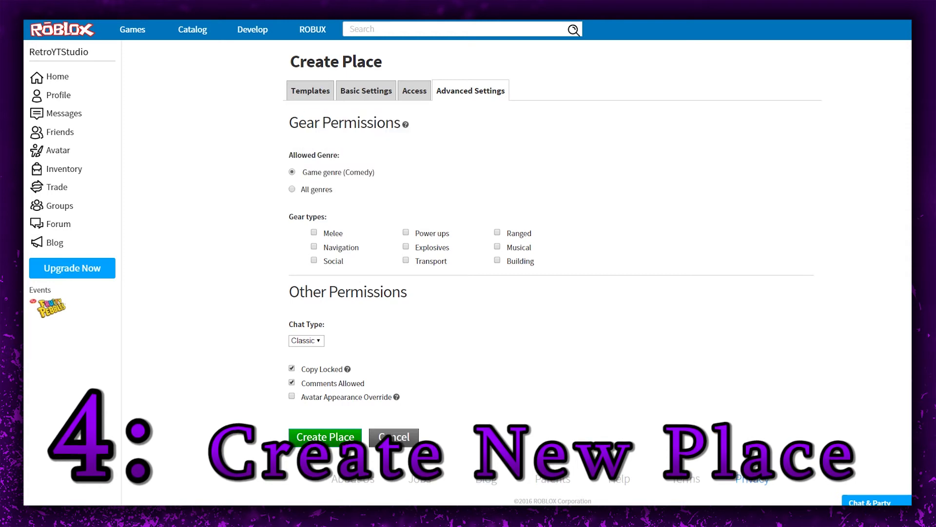
left_click(306, 340)
left_click(306, 340)
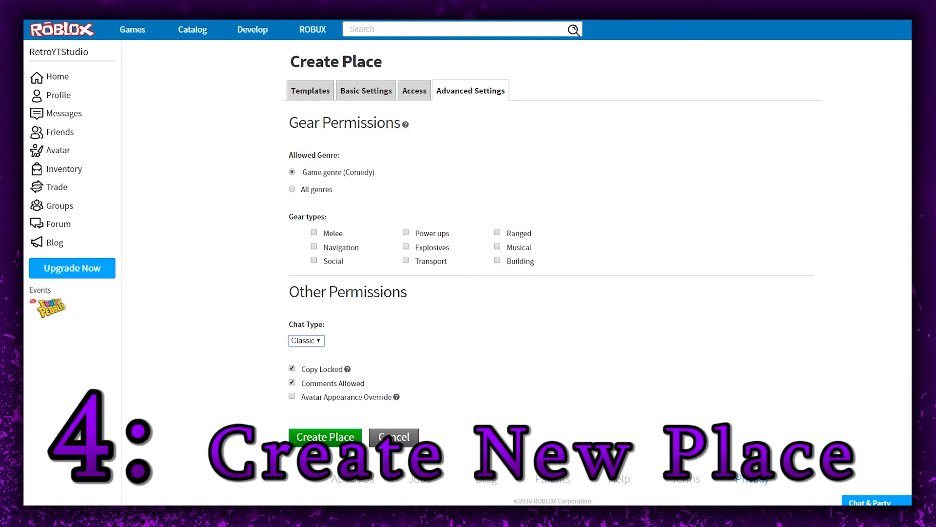
left_click(306, 341)
left_click(306, 340)
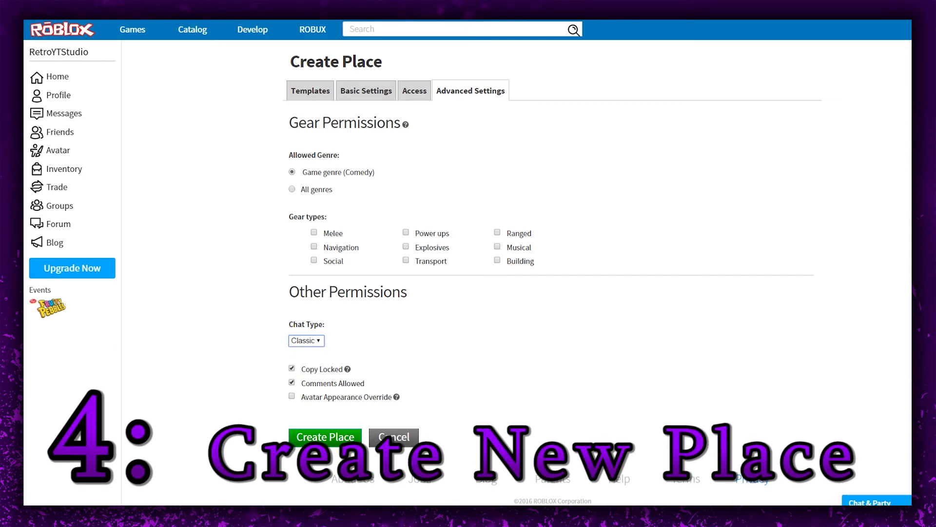
Step: Try the Copy Locked permission switched off and switch it back on
left_click(292, 368)
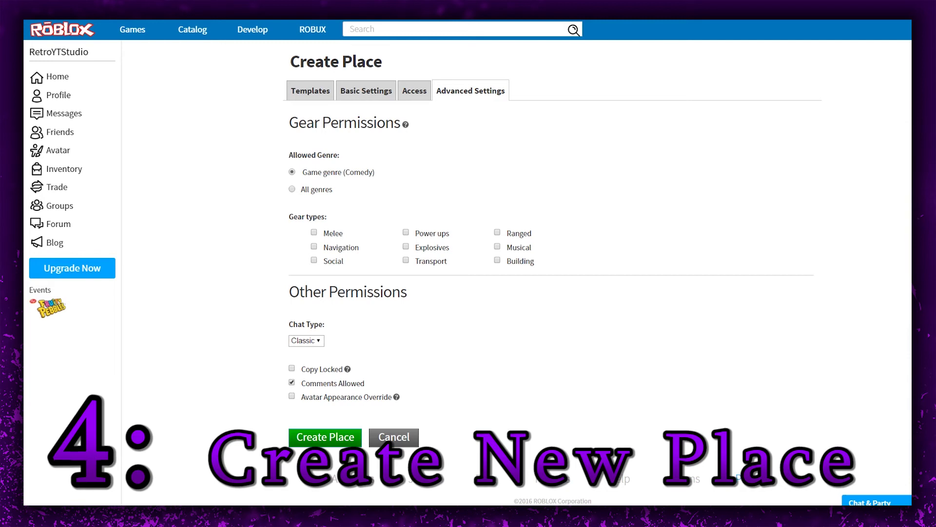
left_click(291, 368)
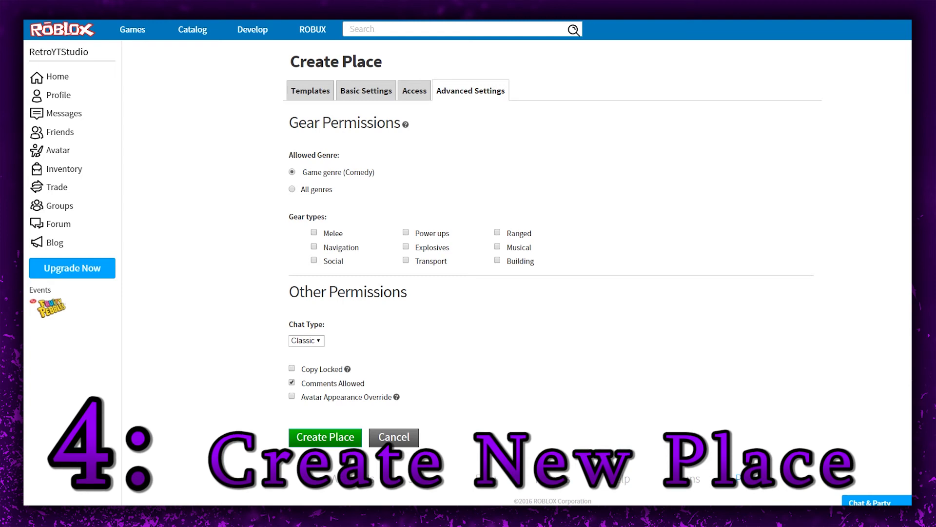
left_click(292, 368)
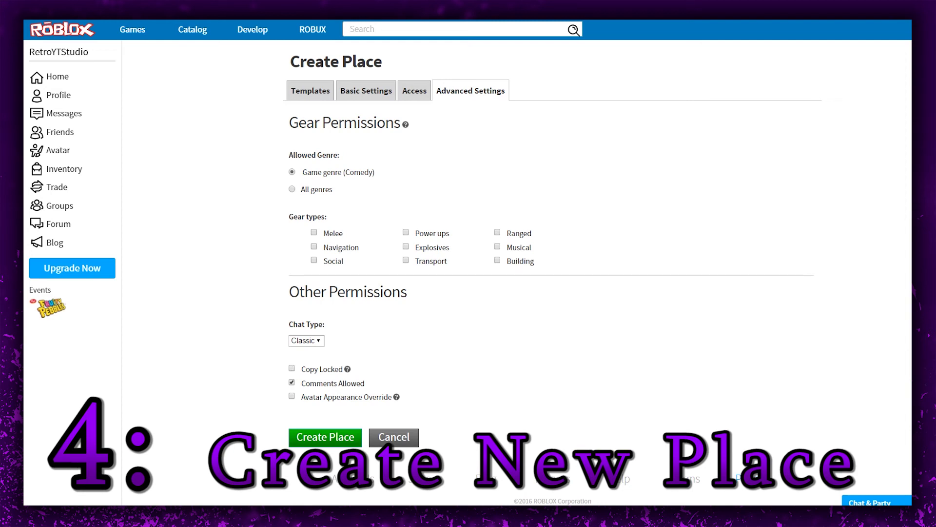
left_click(291, 368)
left_click(292, 368)
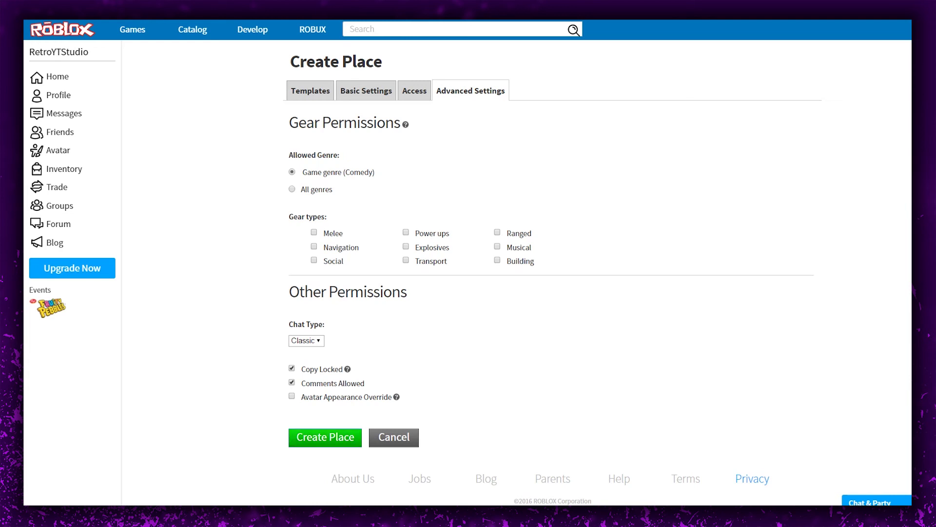
Step: Create the place with the chosen settings and look over its new entry in the Places list
left_click(326, 437)
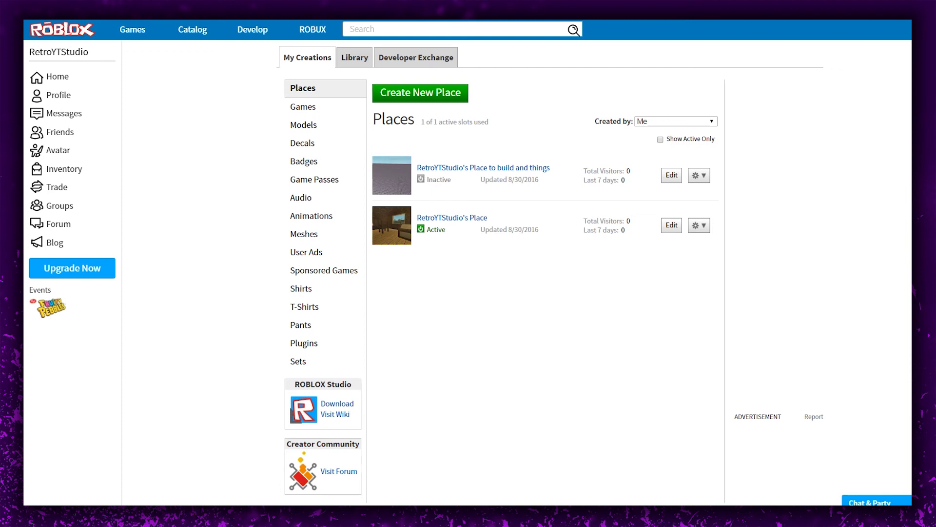
left_click_drag(400, 120, 630, 172)
left_click(556, 180)
left_click_drag(540, 180, 416, 168)
left_click(556, 179)
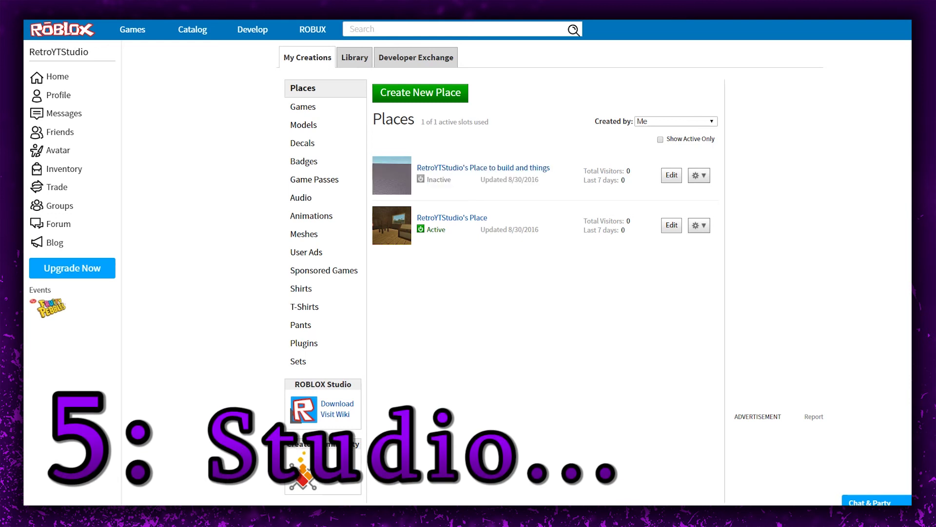
left_click_drag(415, 158, 554, 169)
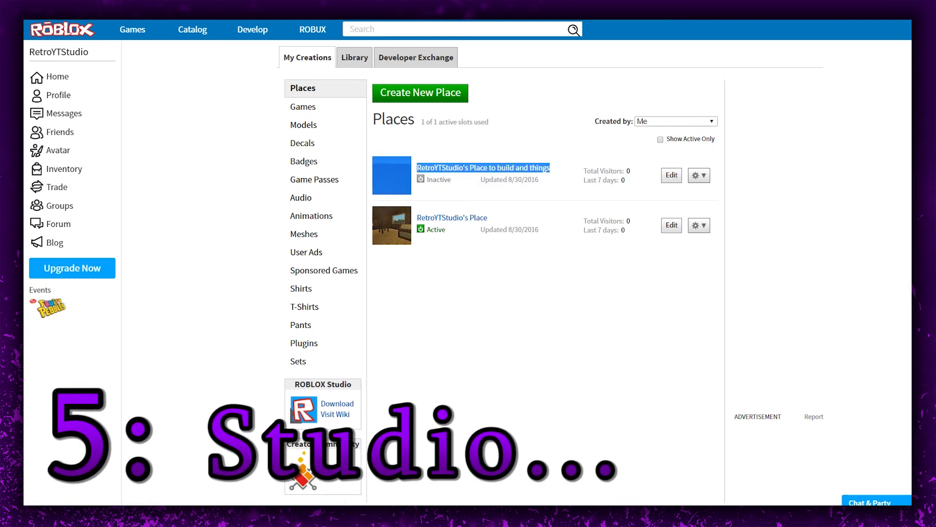
left_click(553, 169)
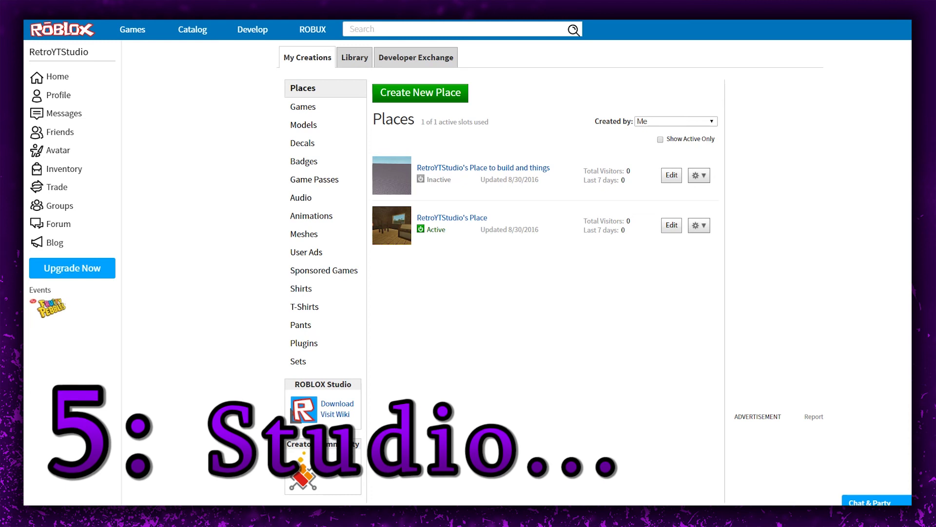